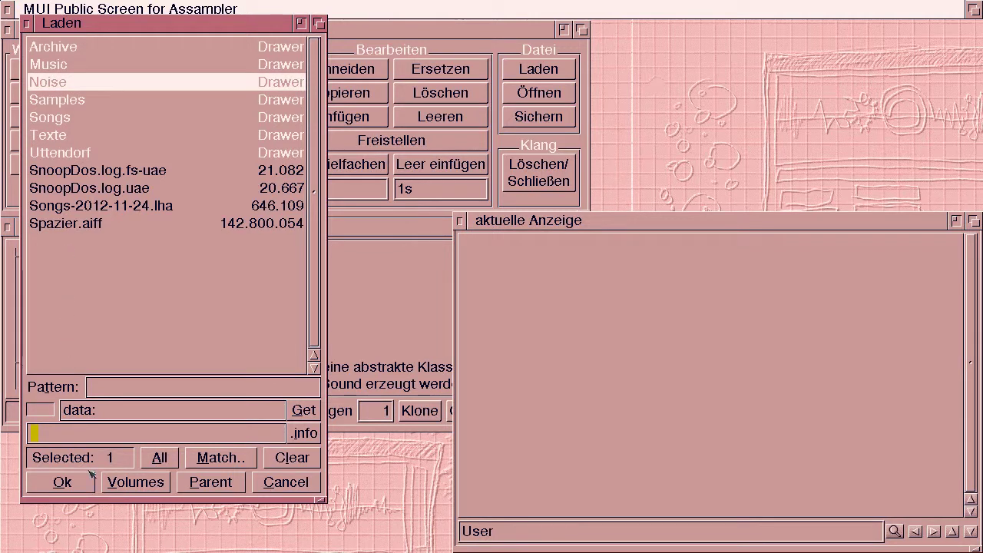
Load the Noise drawer from data: and play through its noise sounds.
click(91, 435)
text(Noise)
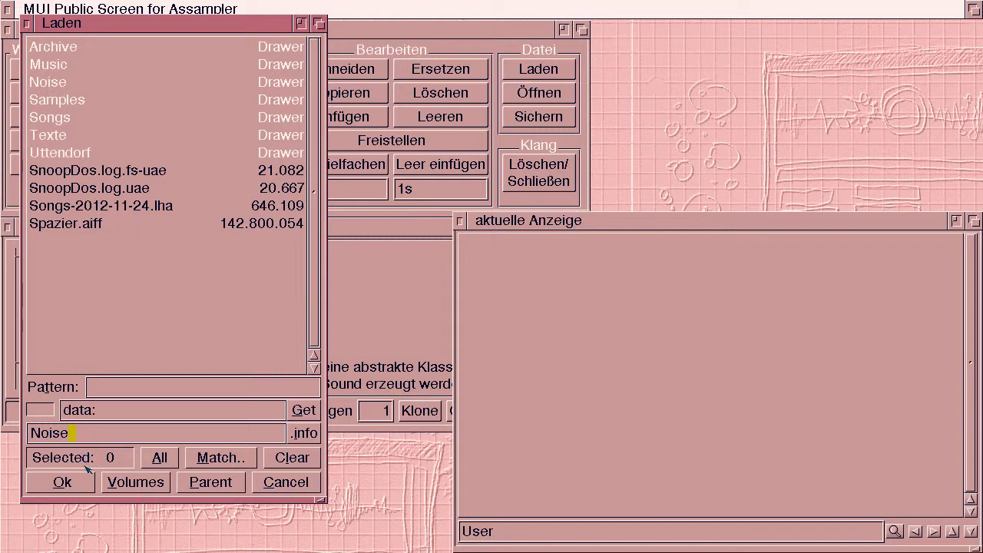
click(87, 481)
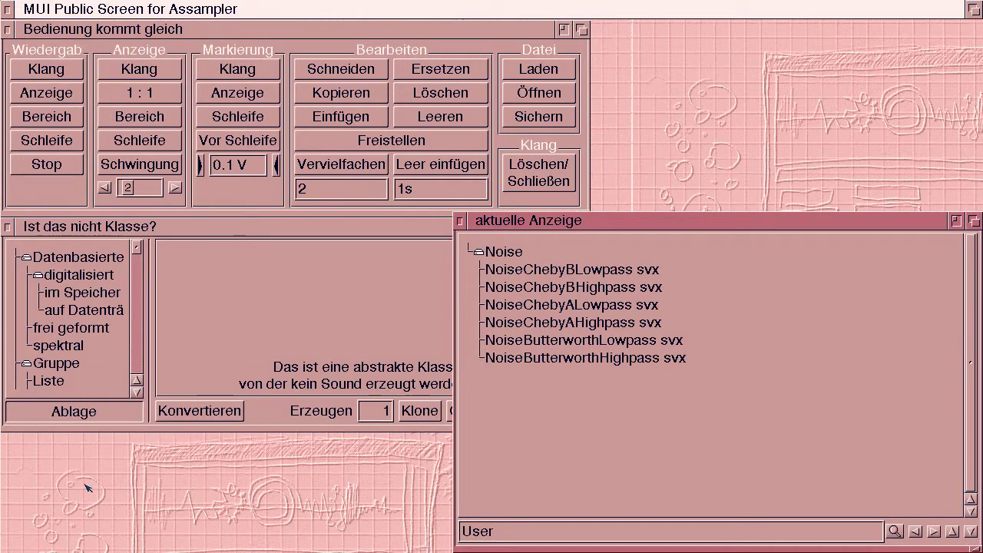
click(36, 69)
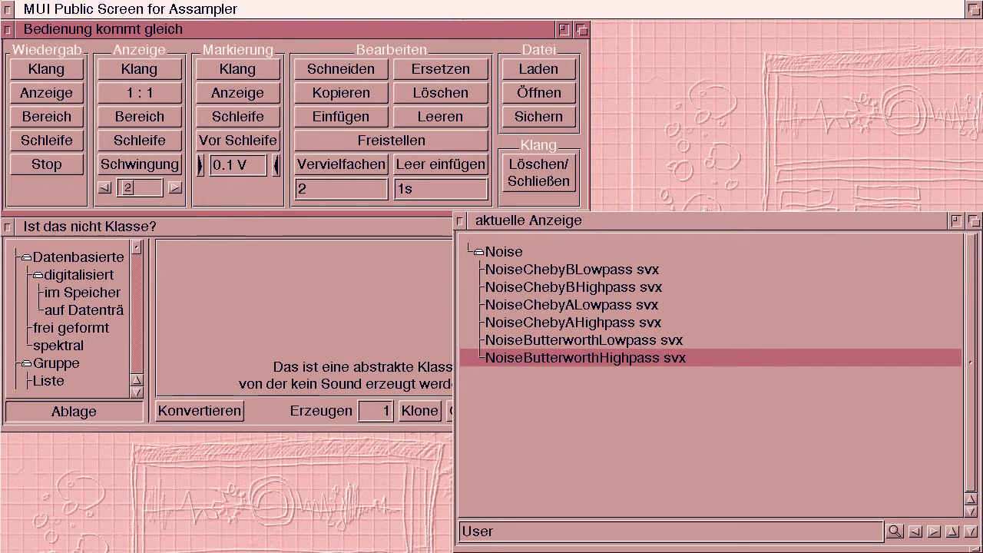
Choose the Stereoklang class, widen the class window, and set the sample frequency to 44100 Hz and the number of generated child sounds to 0.
click(140, 357)
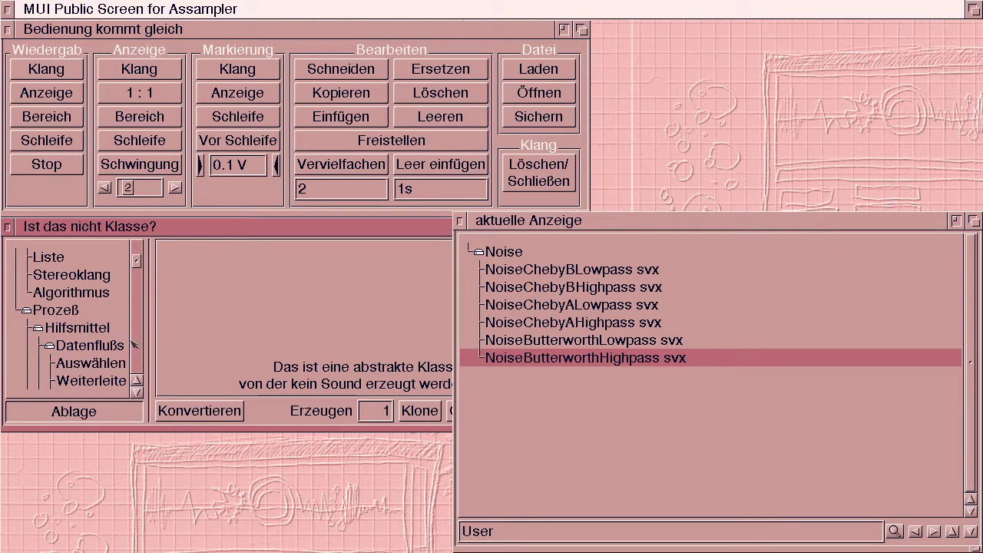
click(91, 278)
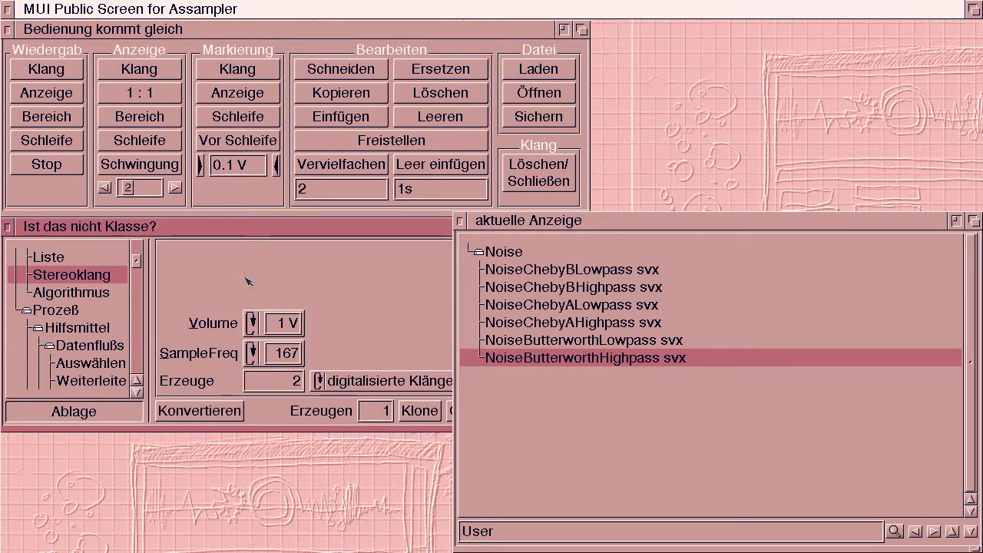
drag(586, 430, 790, 444)
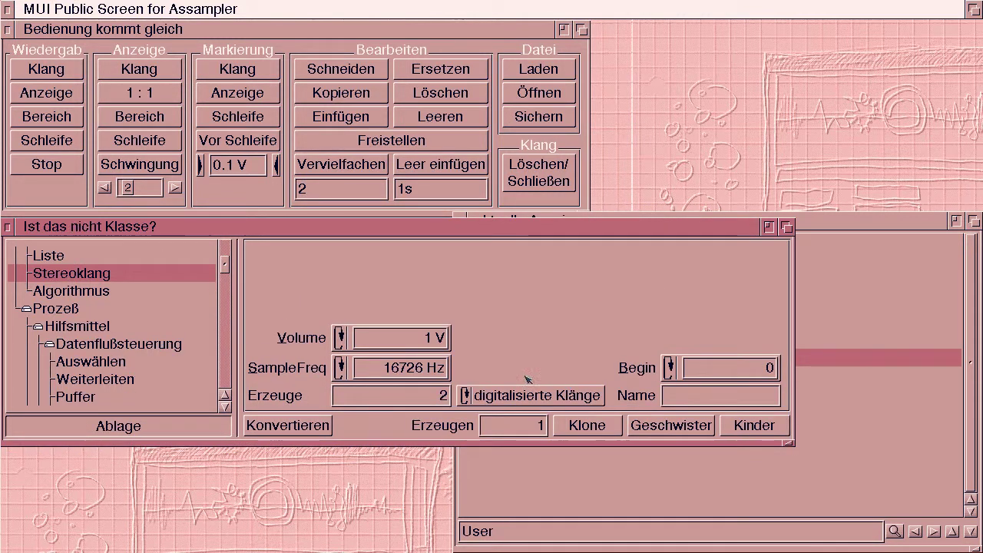
right_click(420, 372)
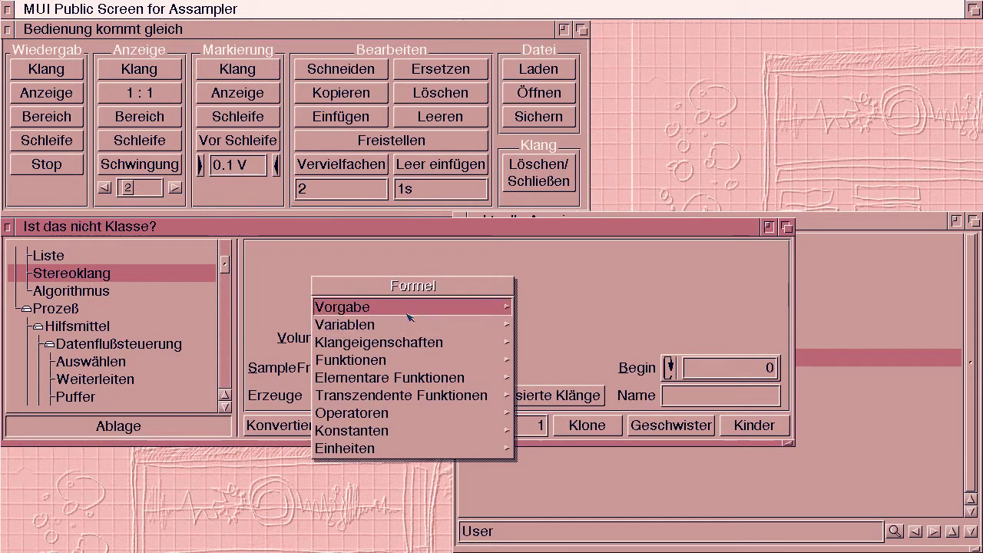
mouse_move(488, 310)
click(553, 427)
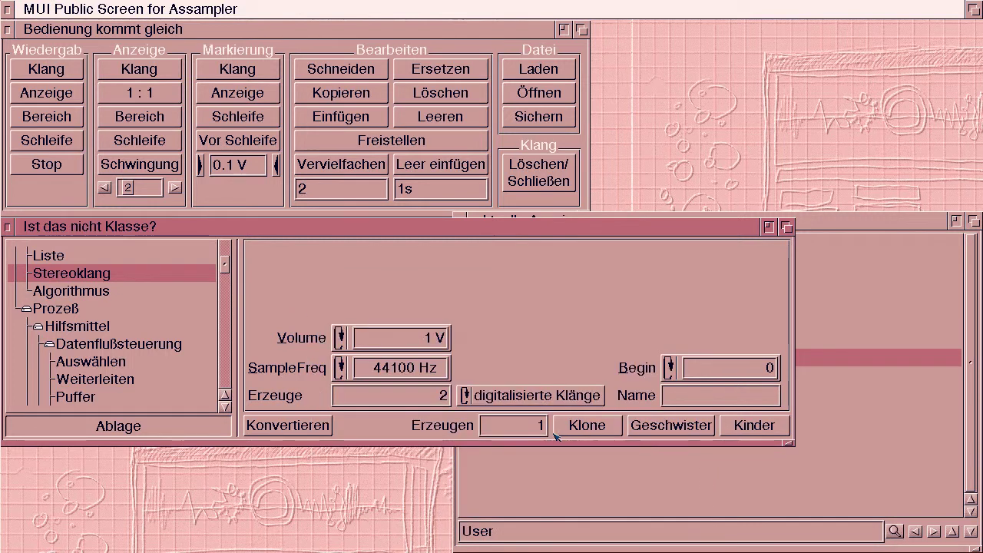
click(421, 395)
text(0)
key(Return)
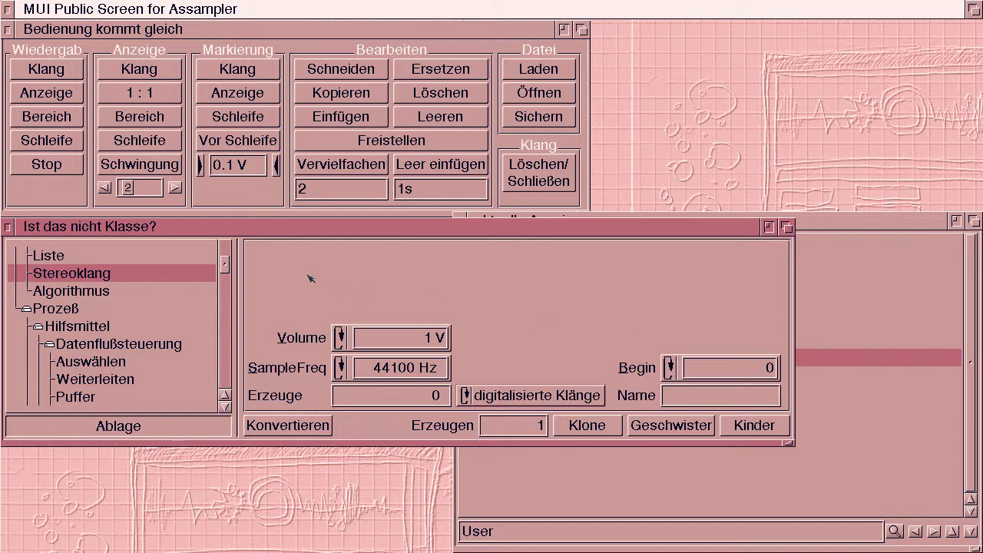
Add a Stereo group to the sound list and move the two NoiseButterworth sounds into it as left and right channels.
drag(143, 278, 583, 494)
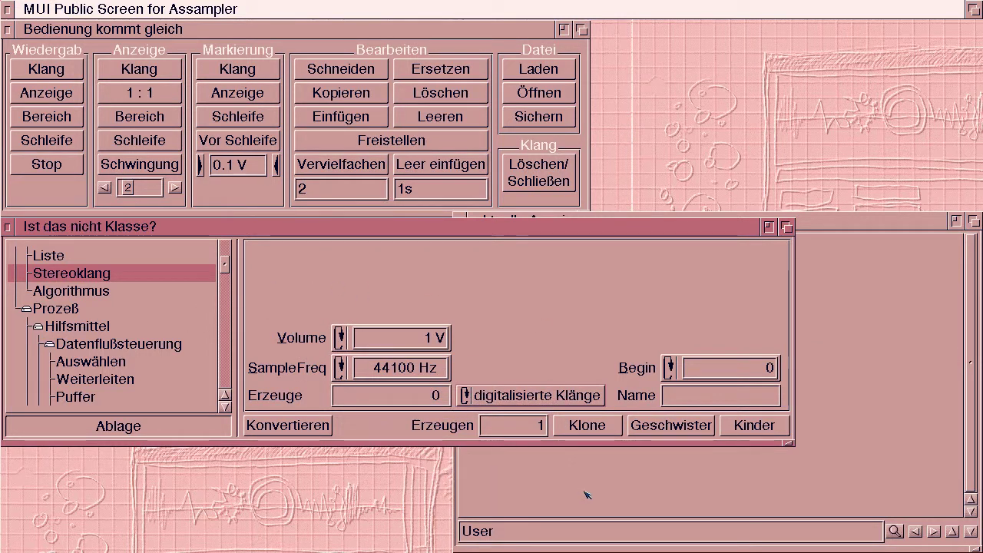
click(972, 221)
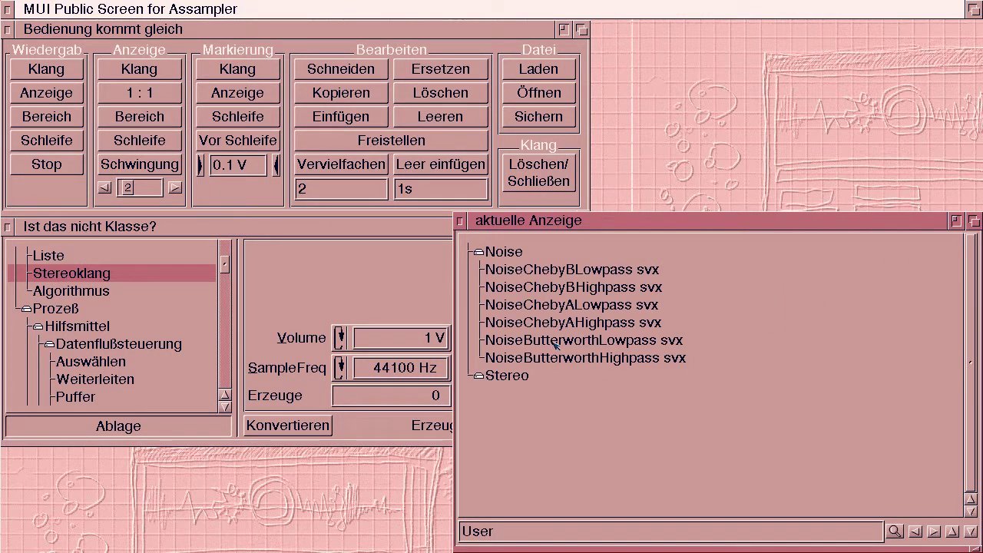
drag(555, 345, 637, 384)
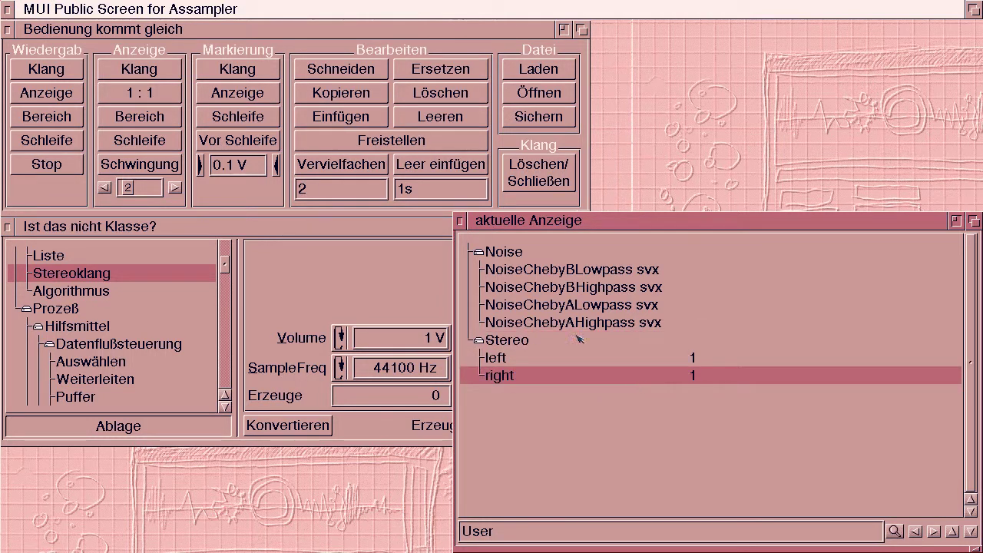
Add a second Stereo group and move the two NoiseChebyA sounds into it as left and right channels.
drag(174, 273, 641, 445)
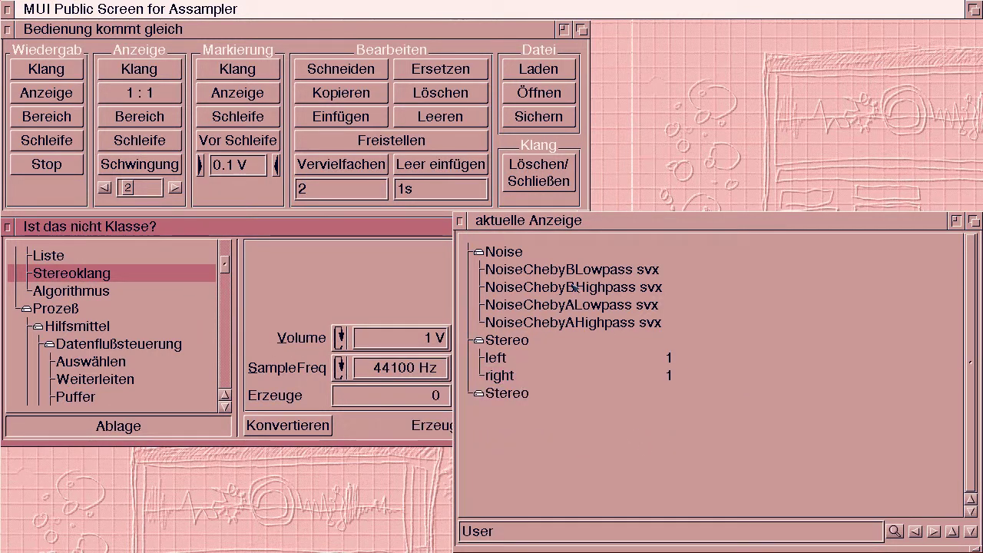
drag(573, 300, 641, 396)
drag(575, 304, 684, 399)
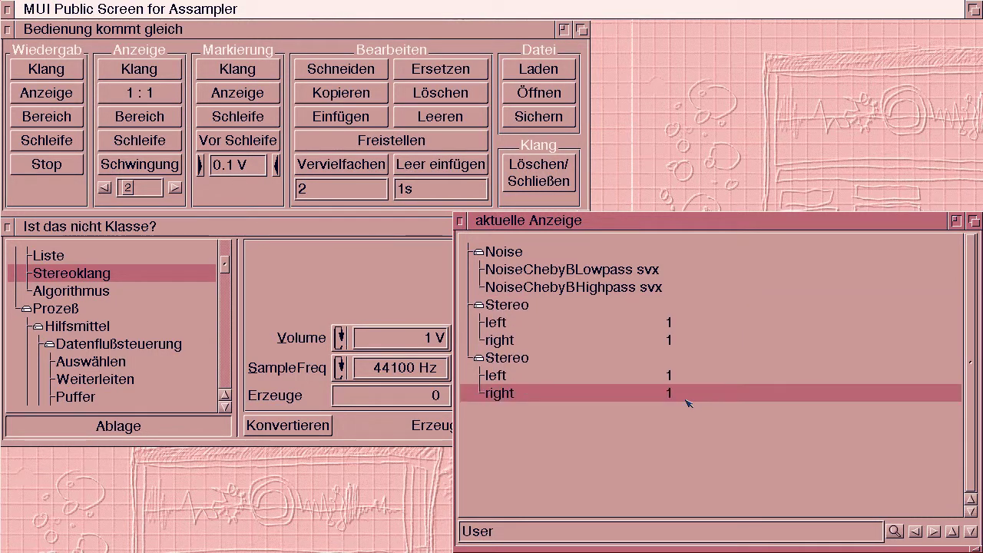
Open the waveform display of the first Stereo group and move its window clear of the sound list.
double_click(523, 307)
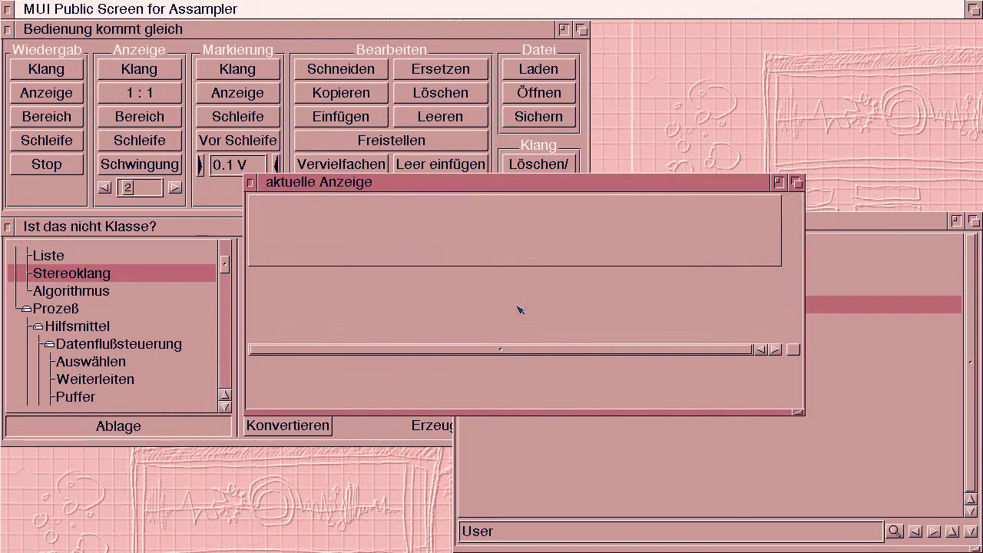
drag(506, 192, 358, 43)
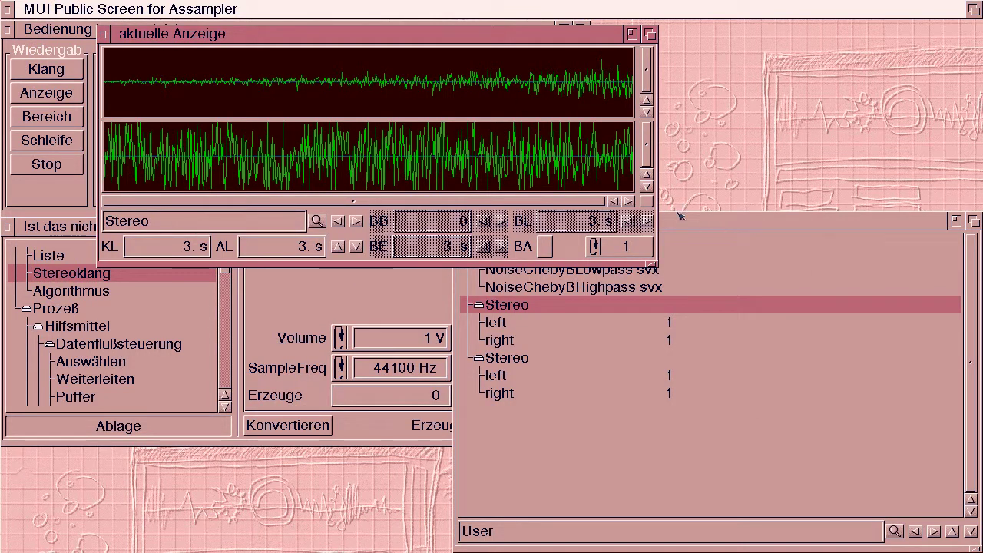
key(k)
Play the two NoiseChebyB sounds and both Stereo groups one after another.
click(734, 227)
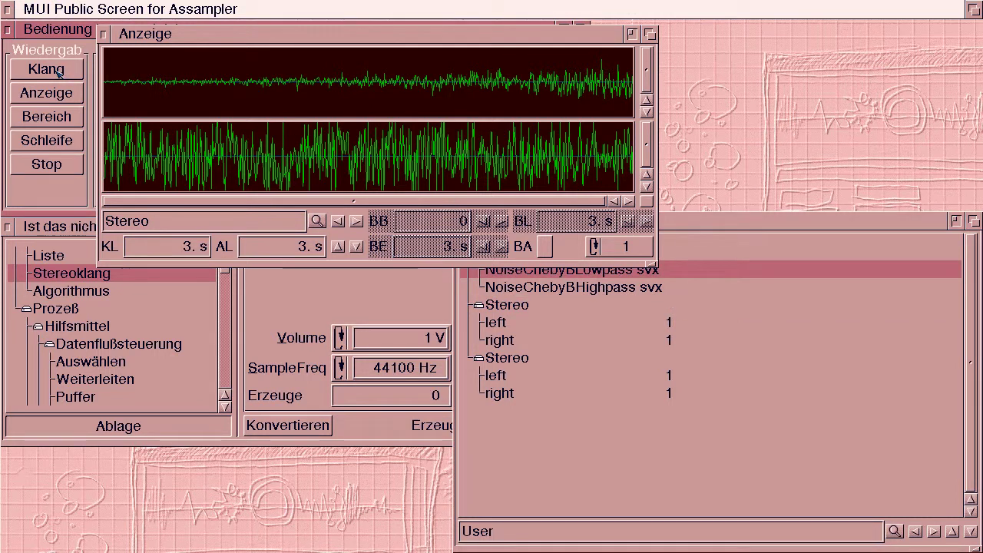
key(Down)
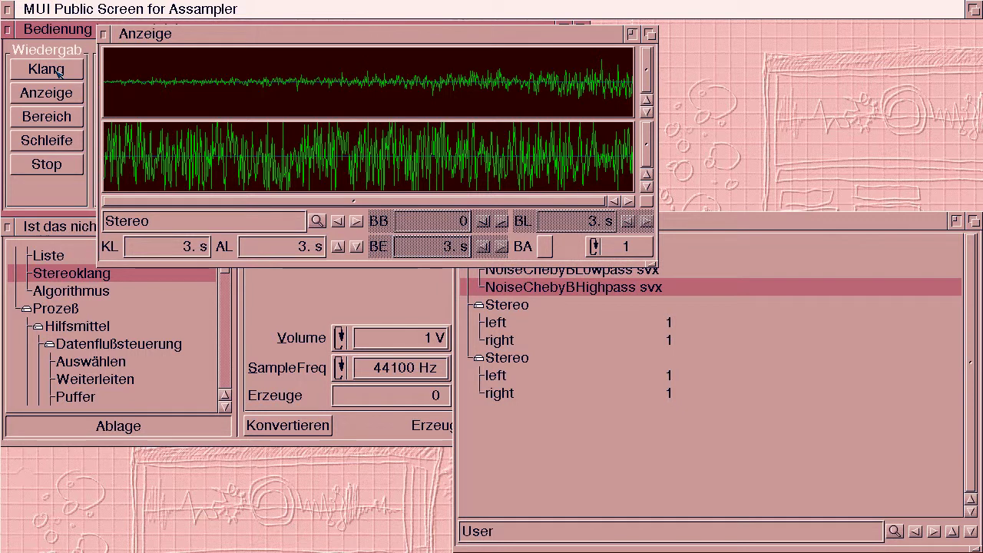
key(Down)
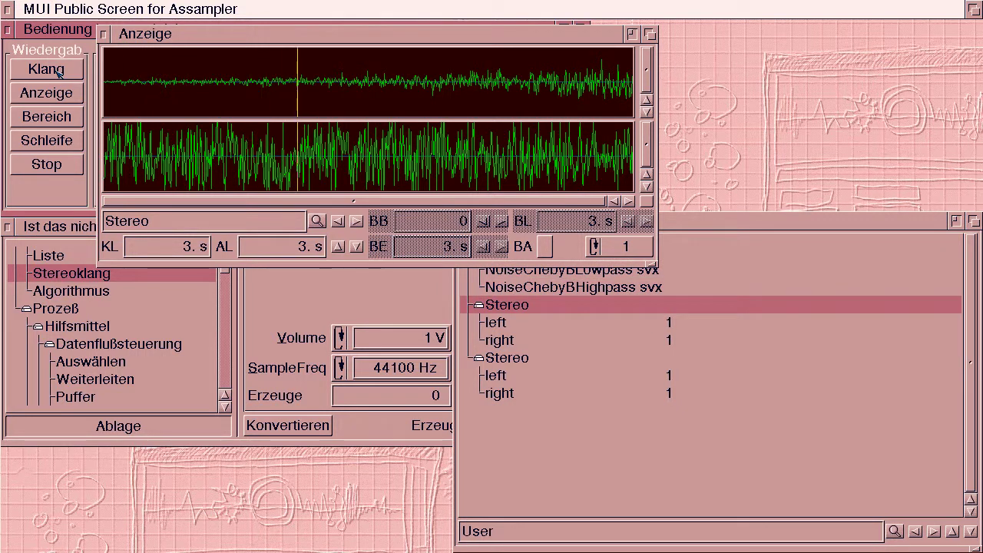
key(Down)
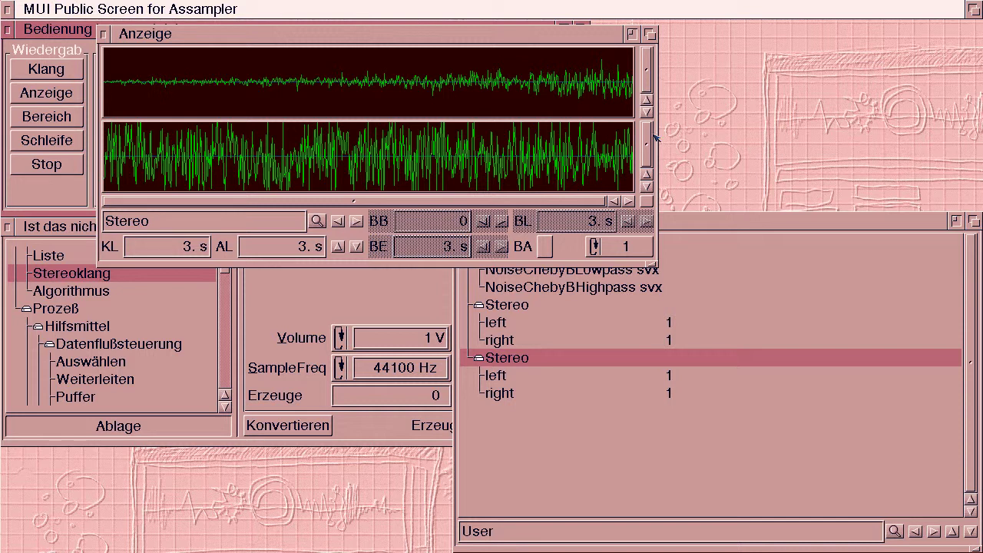
Move NoiseChebyBLowpass and NoiseChebyBHighpass into the second Stereo group as left back and right back channels.
click(977, 228)
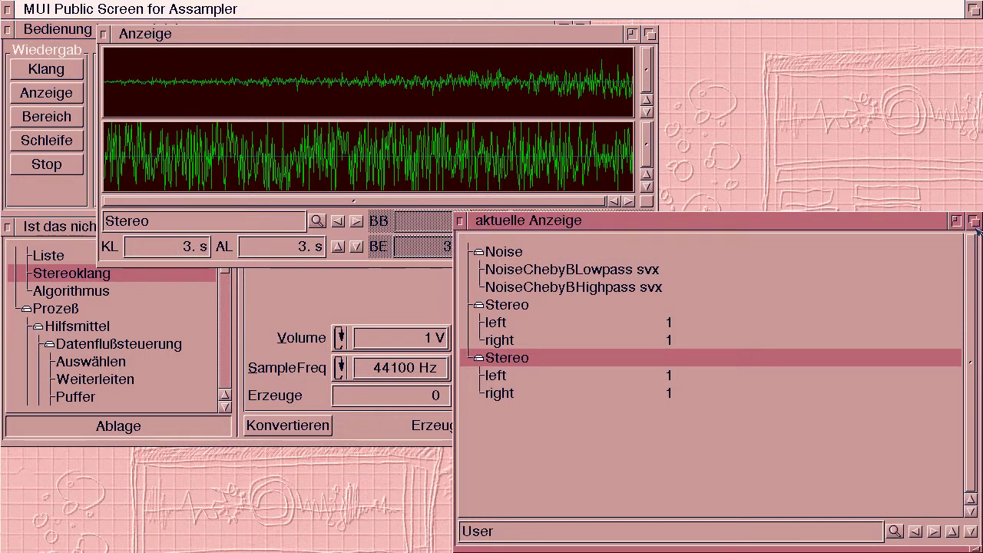
drag(617, 278, 713, 404)
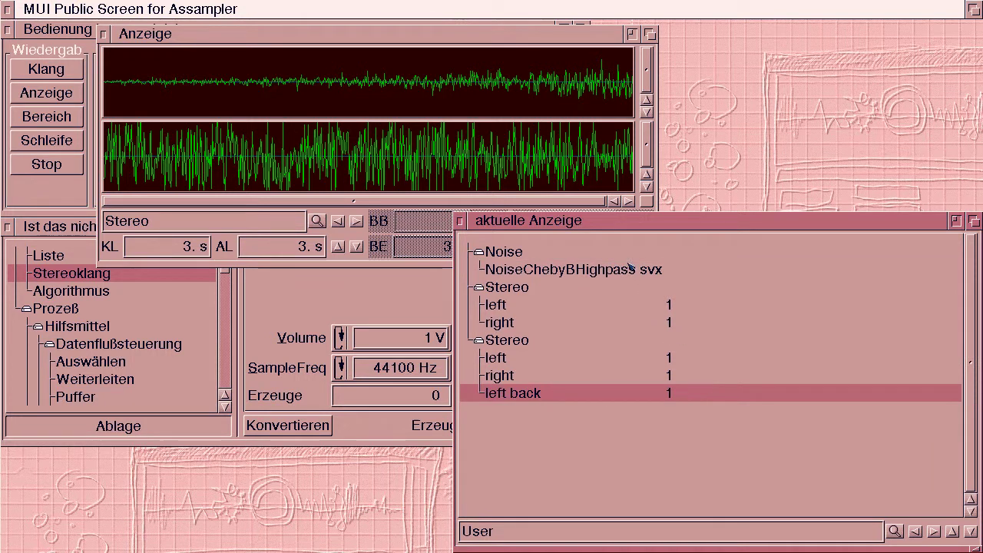
drag(623, 274, 737, 402)
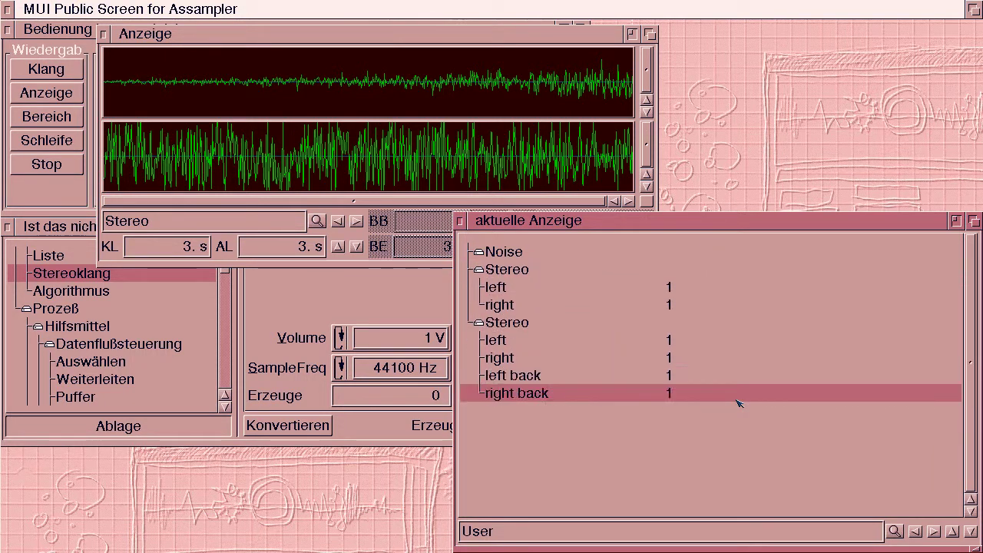
Open the waveform display of the four-channel Stereo group, then reposition and enlarge its window.
right_click(514, 327)
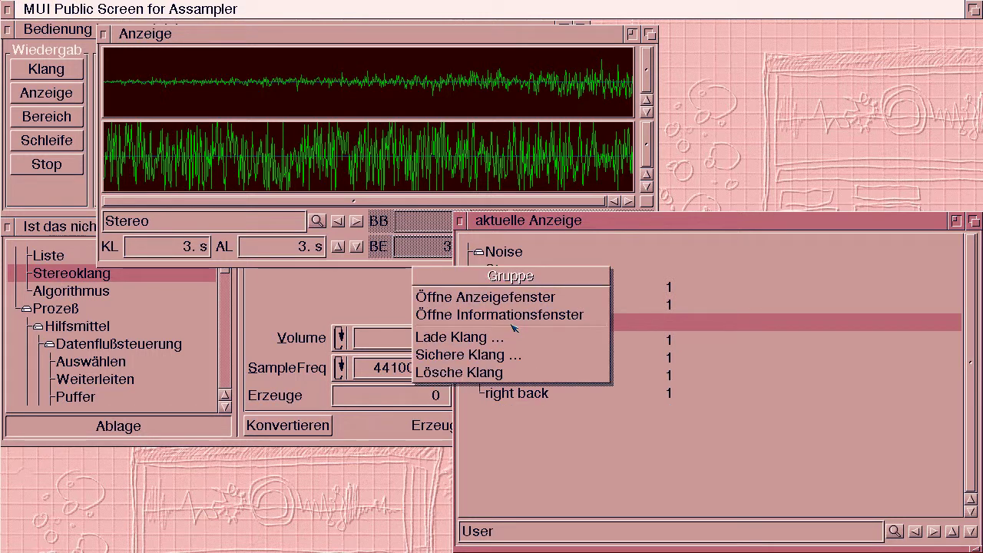
click(500, 300)
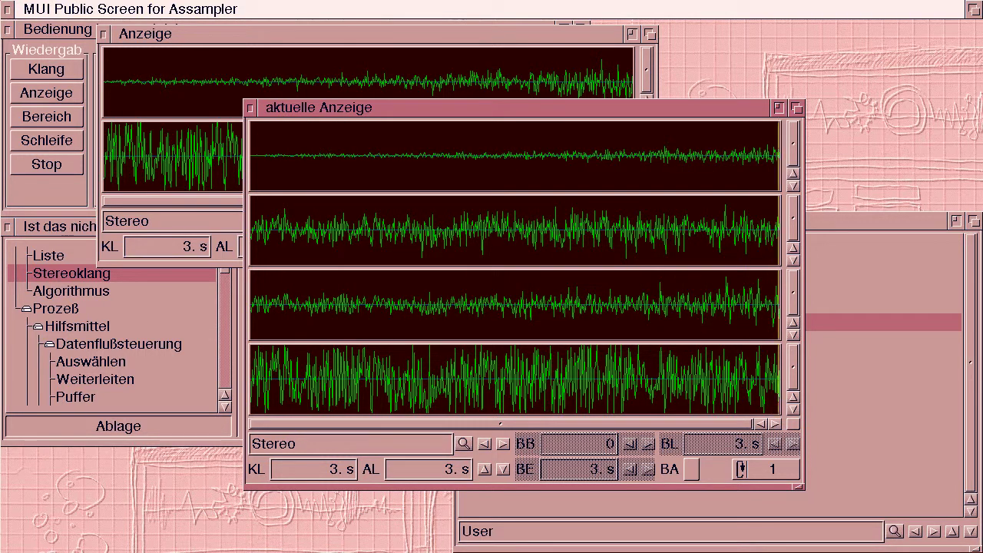
drag(445, 113, 331, 98)
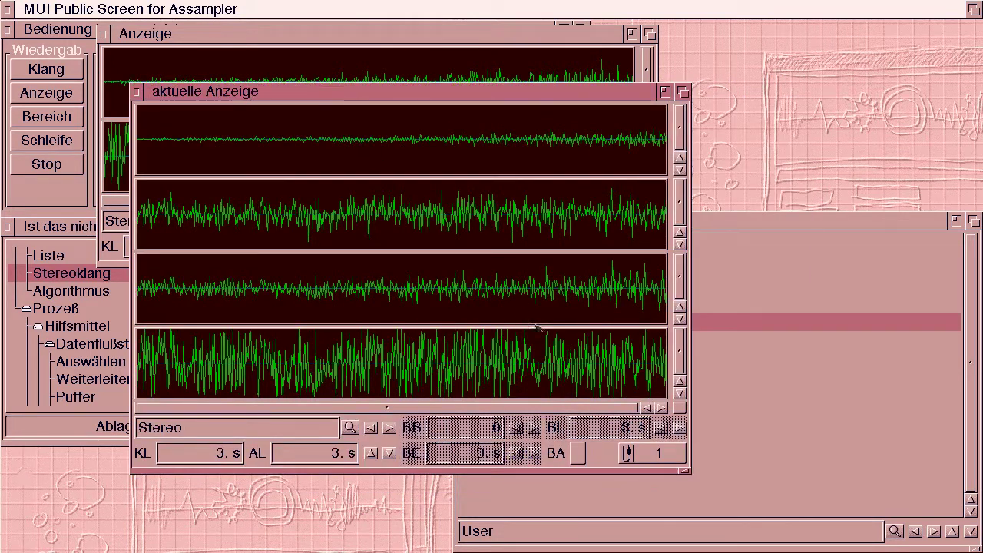
drag(683, 469, 889, 516)
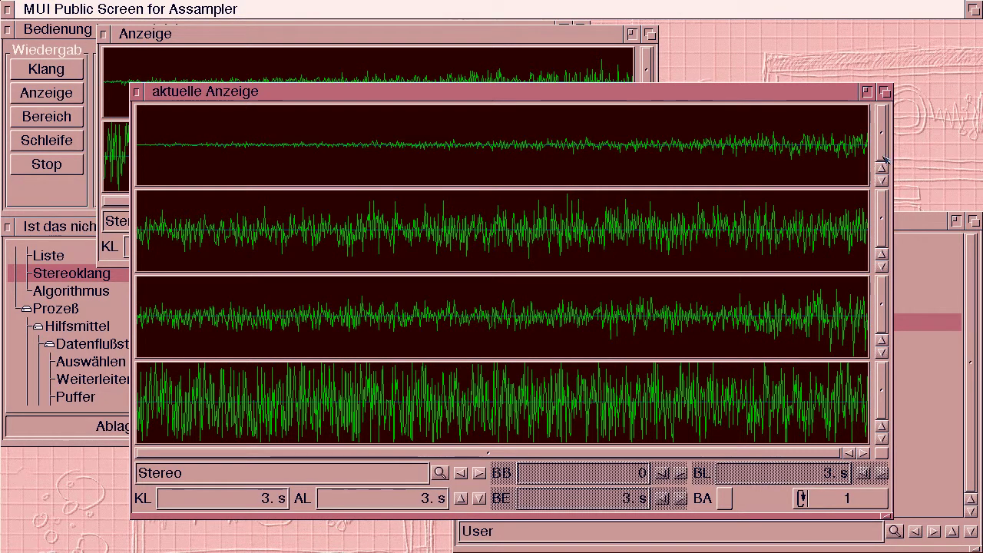
Magnify the amplitude of the first and third channels and set the number of side-by-side views to 2.
drag(882, 159, 882, 63)
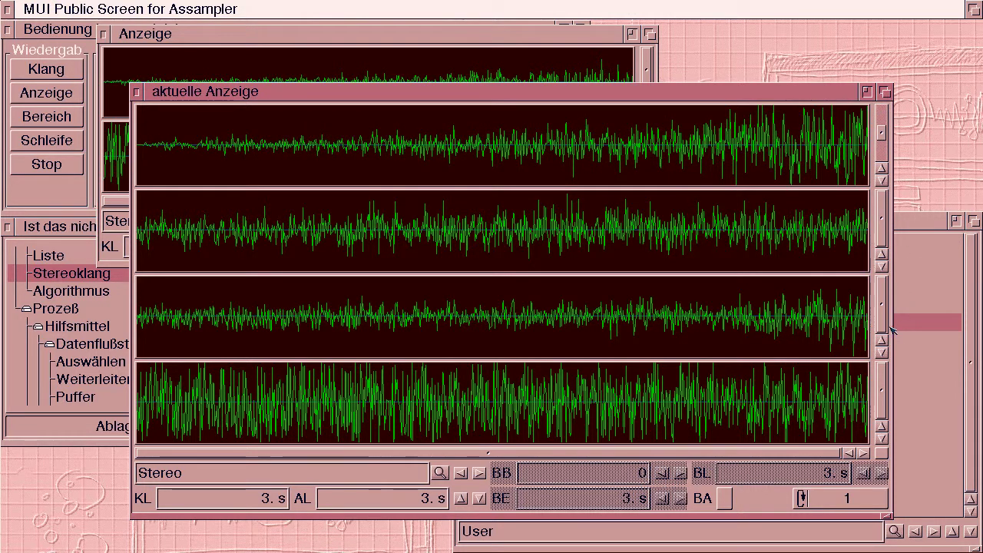
drag(882, 329, 882, 284)
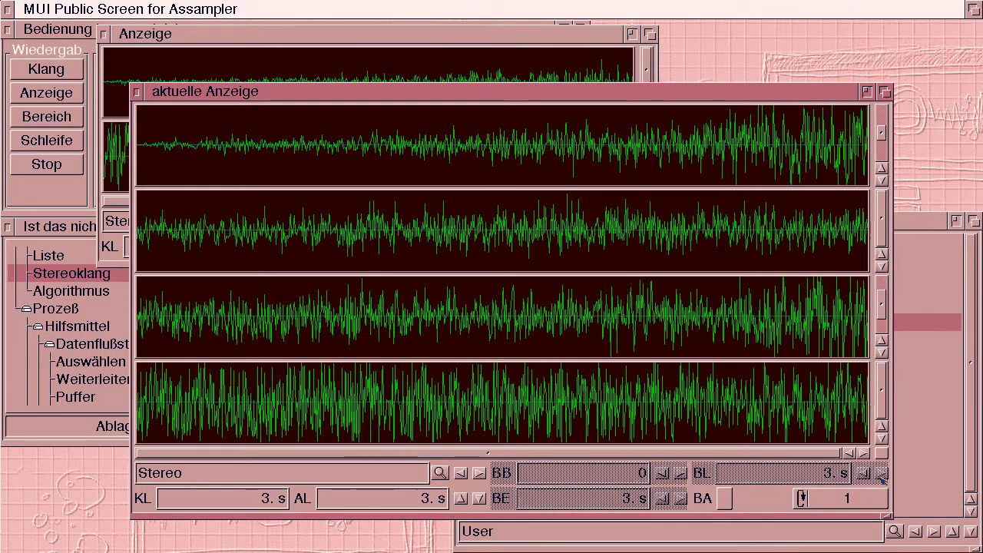
drag(856, 498, 853, 508)
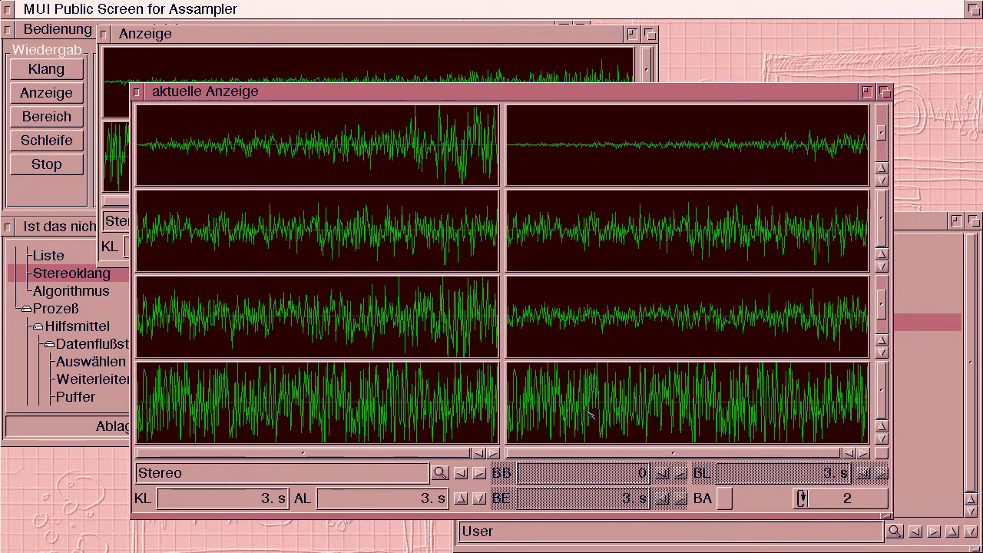
Zoom both views to a marked range about 0.68 s long, disable the marking, and scroll the views to different time sections.
drag(264, 413, 347, 411)
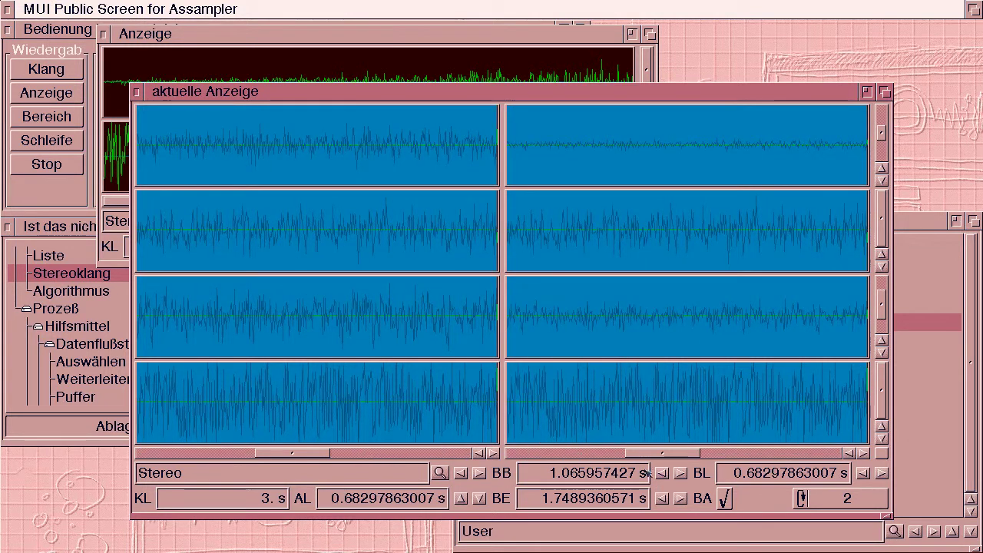
click(718, 498)
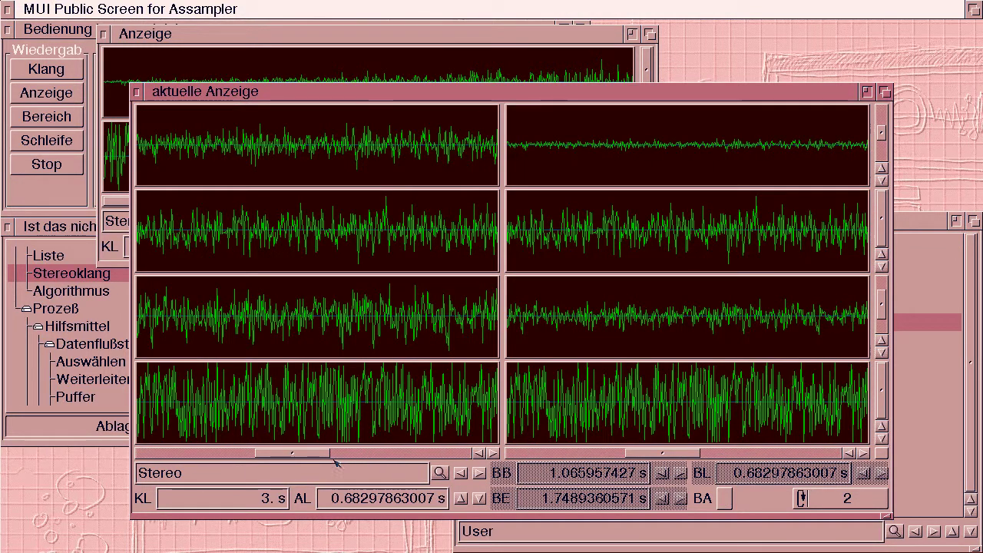
drag(329, 455, 169, 456)
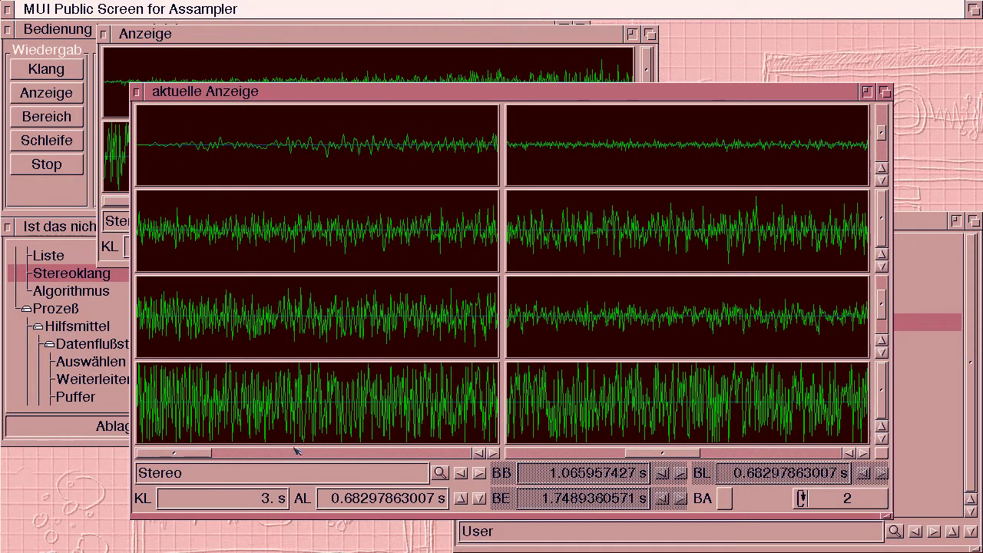
drag(659, 454, 798, 455)
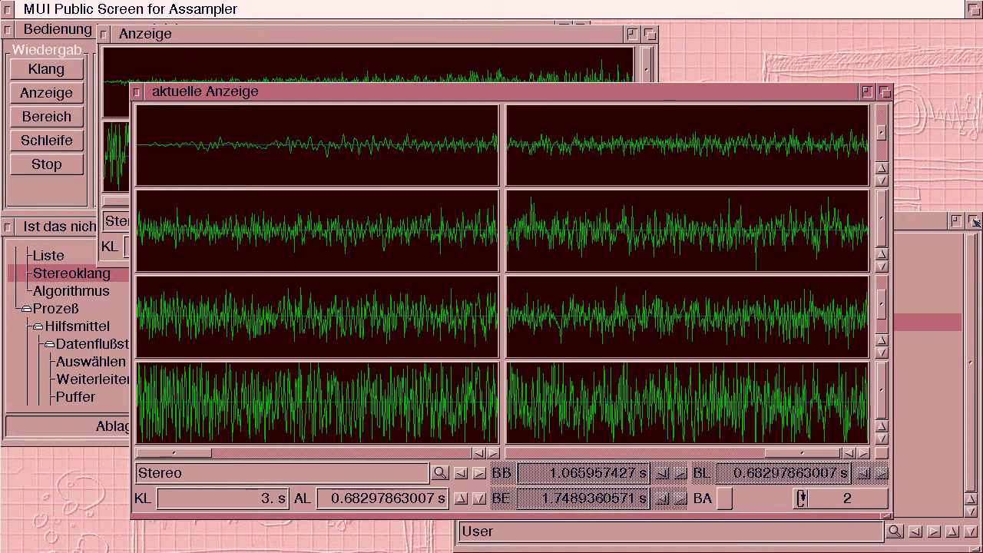
Display the Root level of the sound list down to its Clipboards group.
click(955, 479)
click(953, 530)
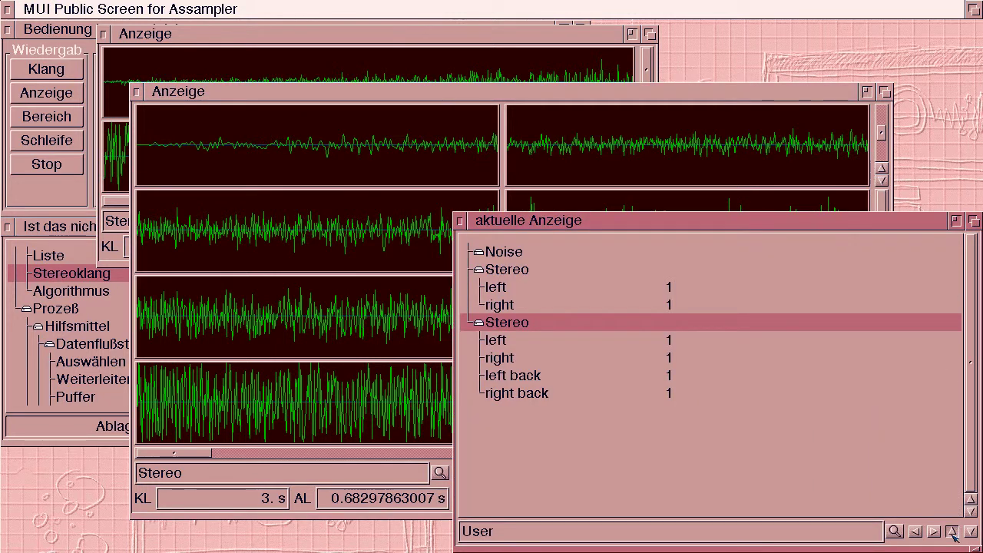
click(971, 484)
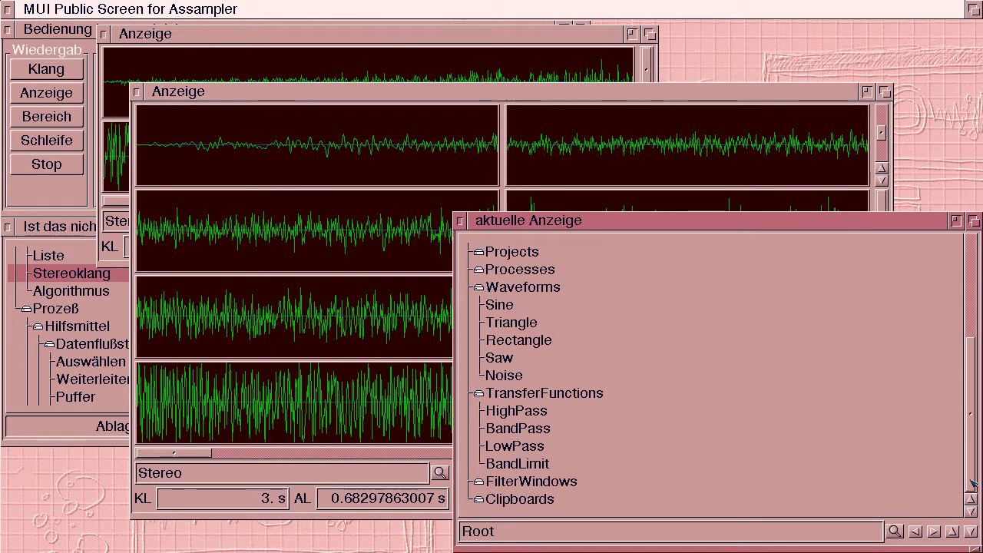
Mark about the first 0.54 s of the four-channel Stereo sound and cut it to the clipboard.
click(885, 92)
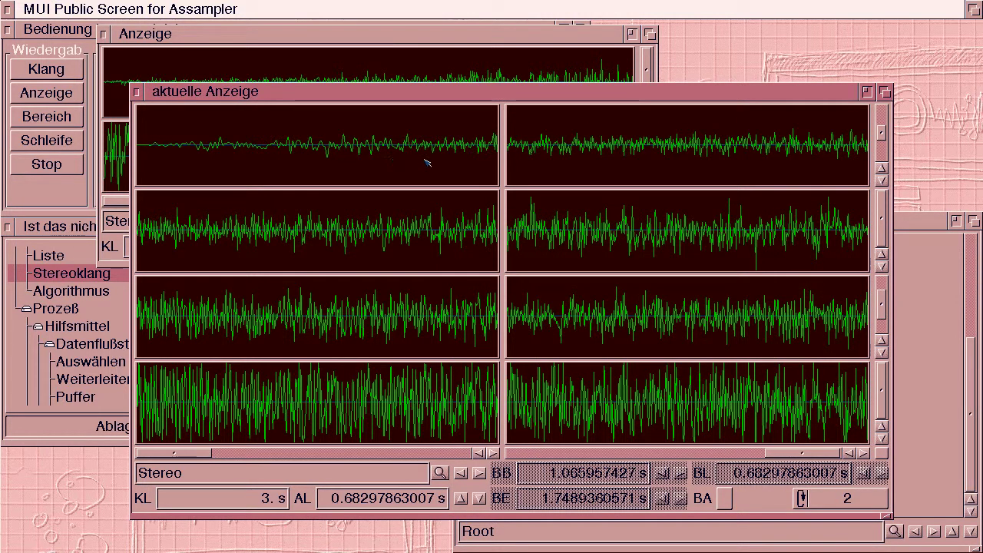
drag(424, 159, 138, 120)
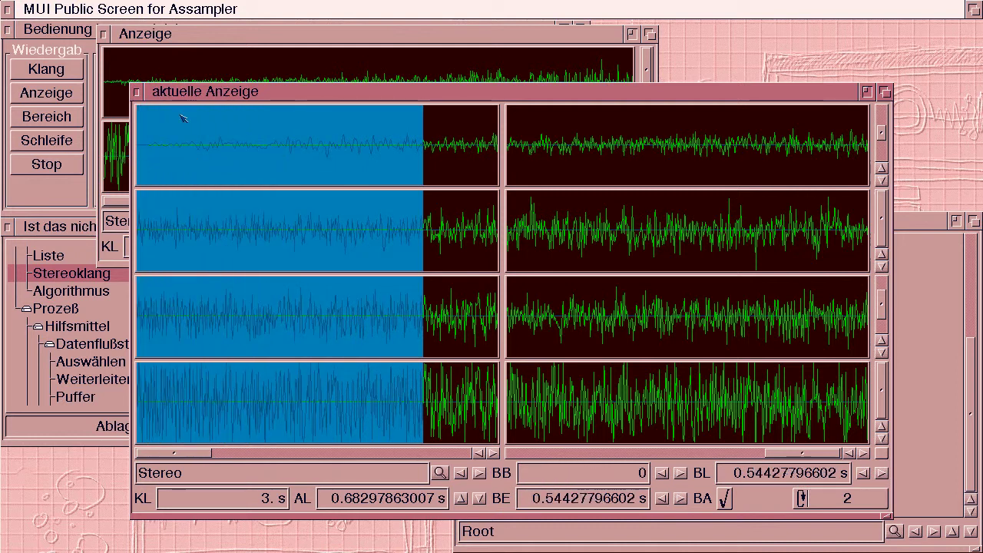
click(581, 23)
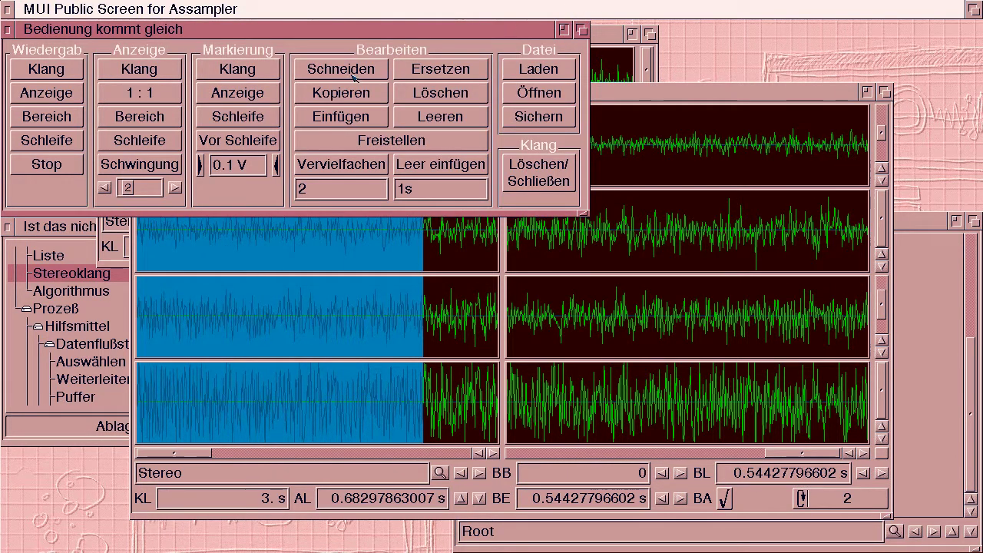
click(343, 69)
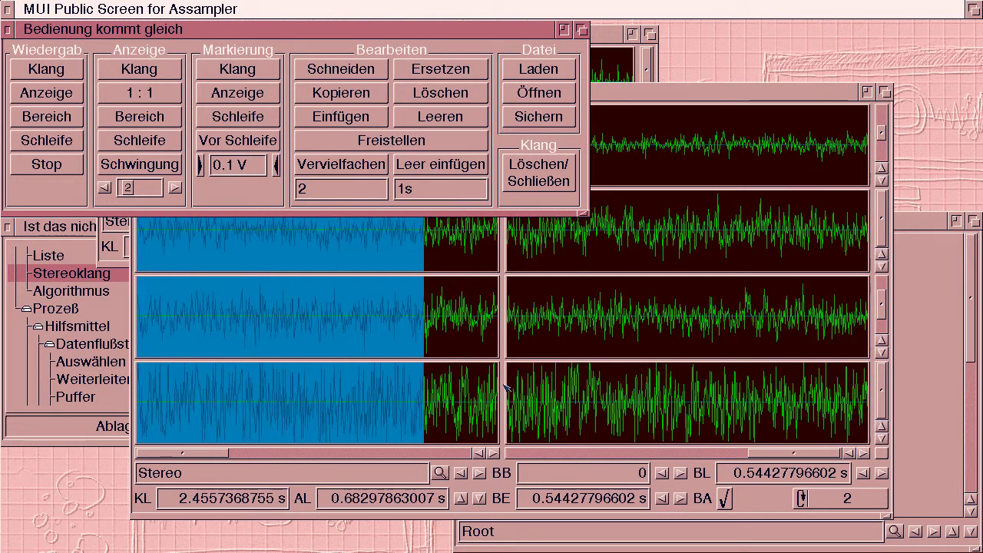
View the waveforms of the cut Stereo sound in the Clipboards group, then close that display.
click(972, 395)
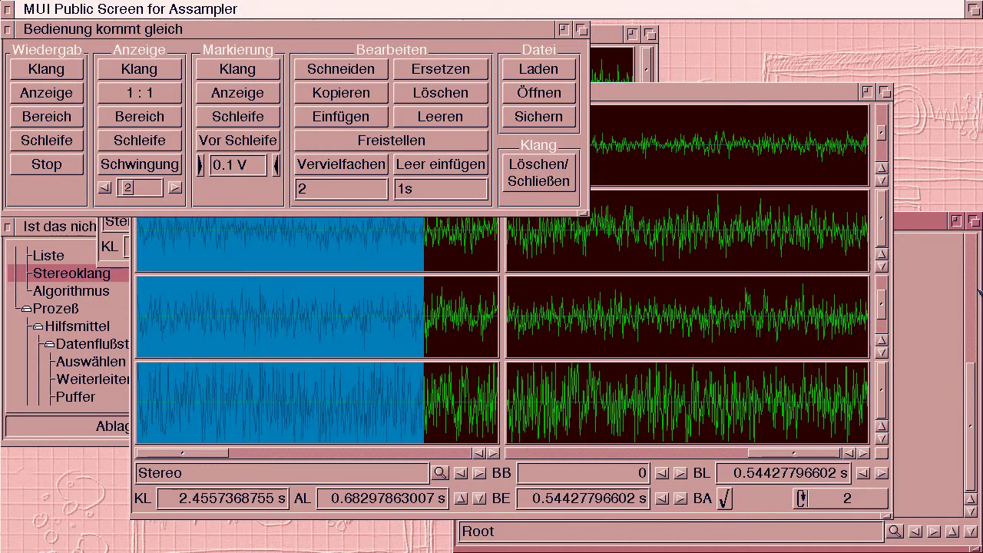
click(976, 223)
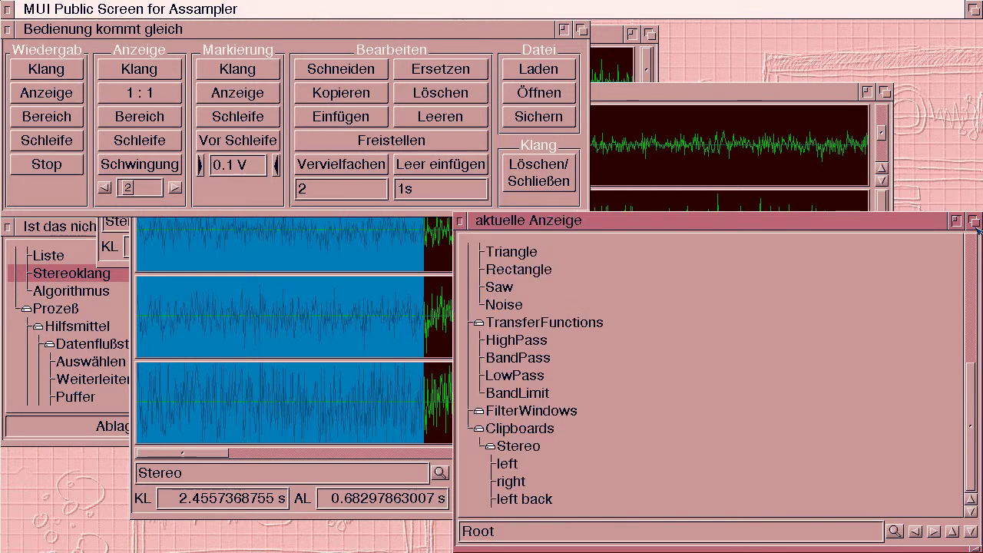
double_click(520, 446)
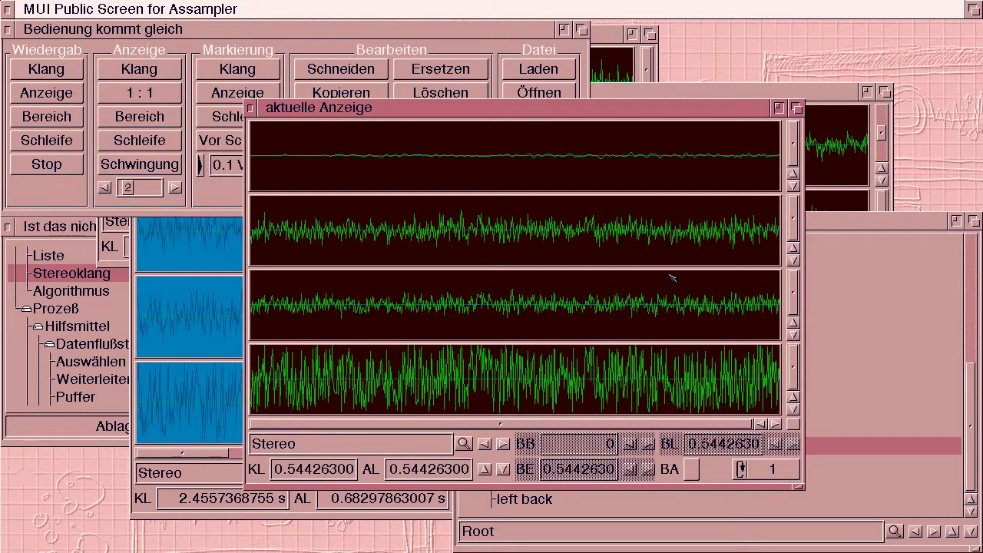
click(251, 110)
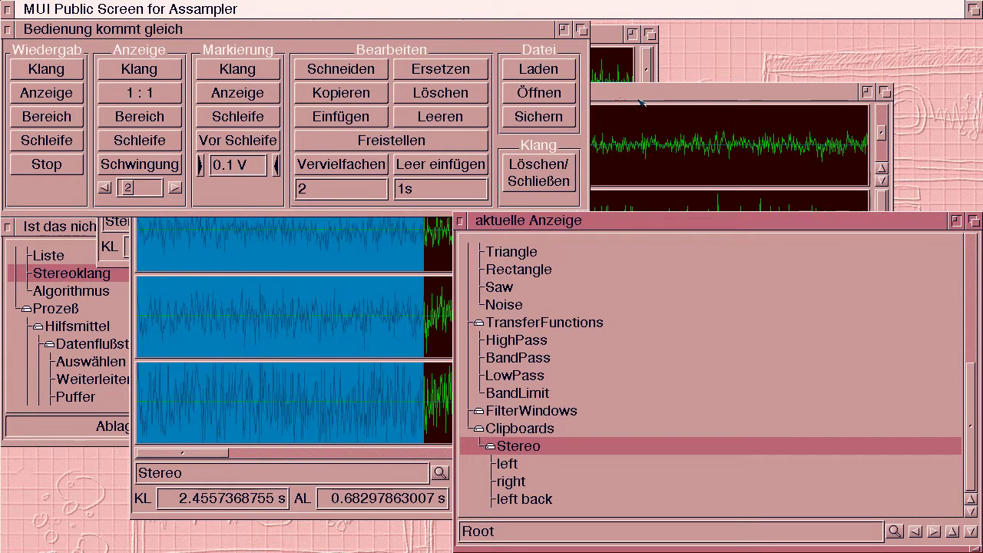
Move both marking limits to the very end of the four-channel Stereo sound and insert the clipboard contents there.
click(885, 92)
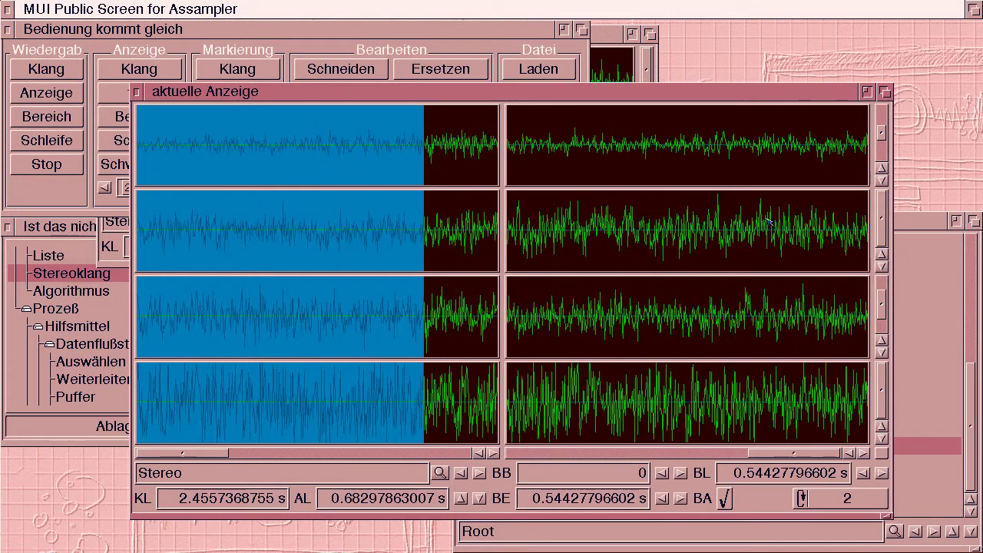
click(257, 511)
drag(392, 511, 559, 502)
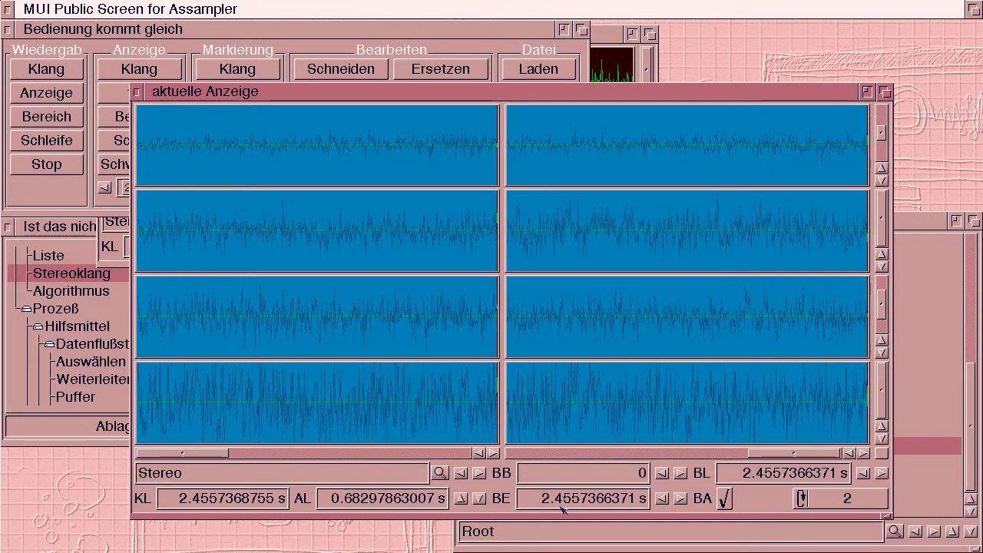
drag(556, 507, 557, 474)
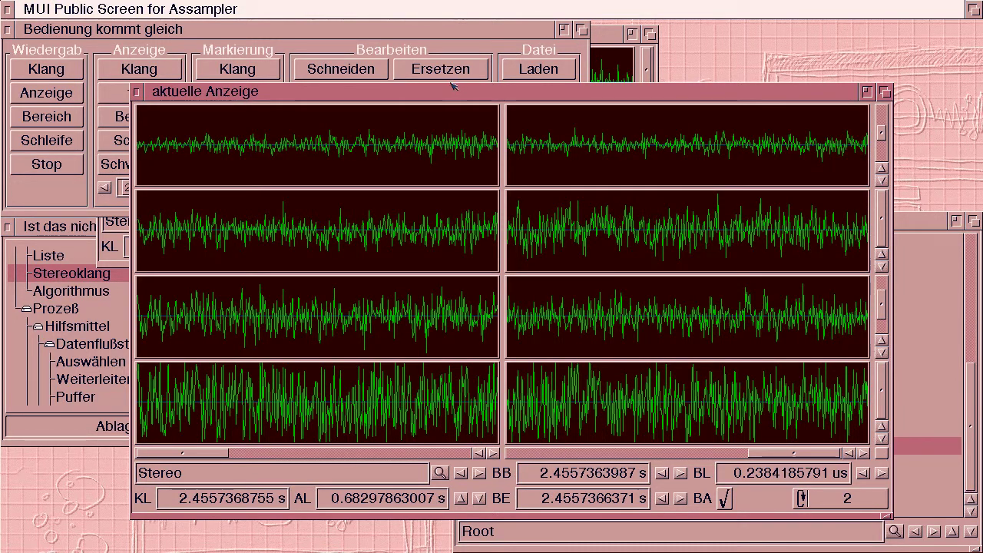
click(582, 29)
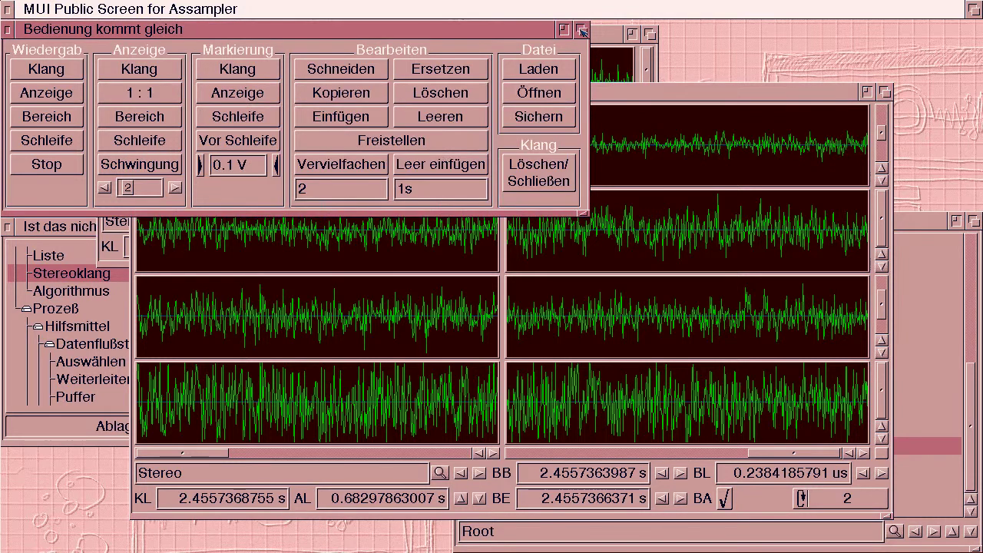
click(341, 117)
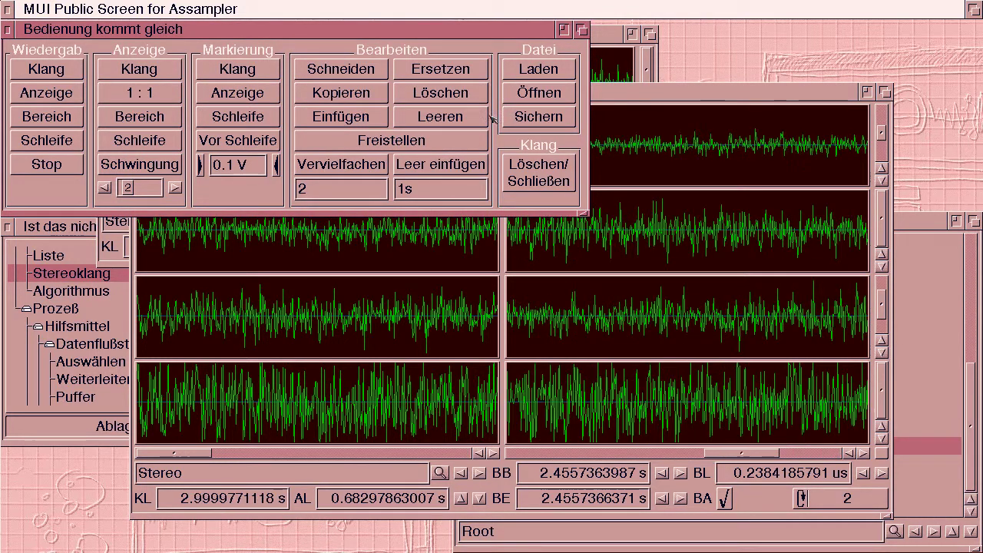
Show the end of the four-channel sound in the second view to examine the inserted section.
click(886, 92)
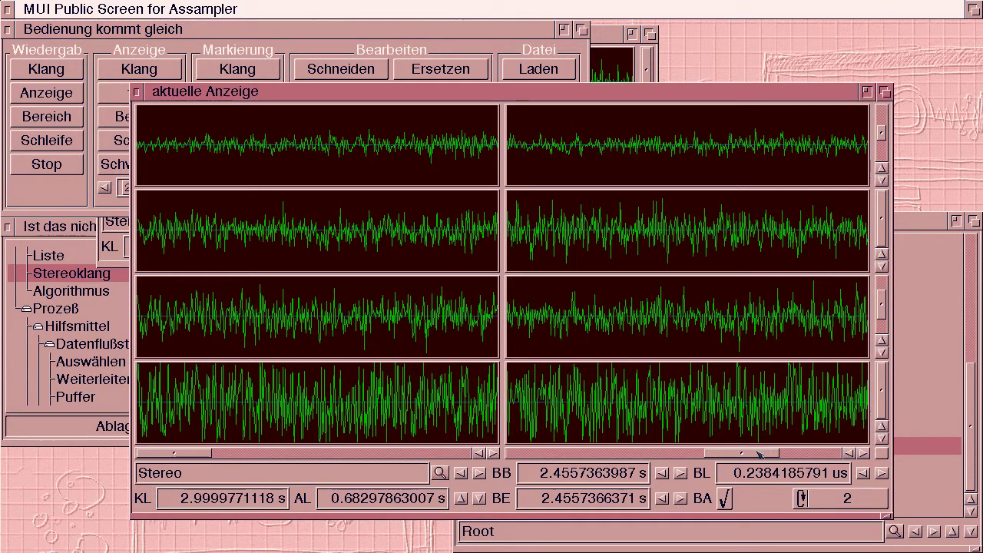
drag(757, 458, 819, 457)
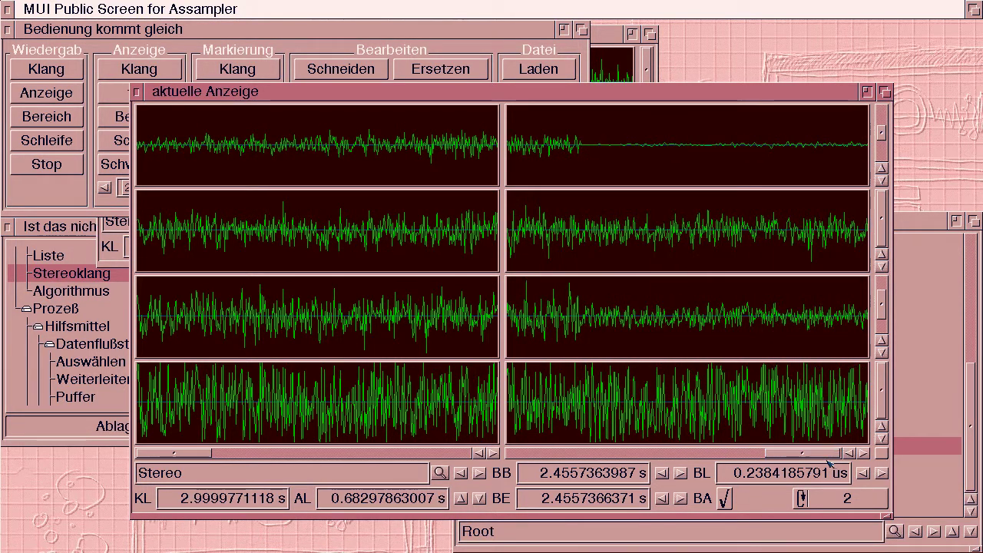
click(744, 367)
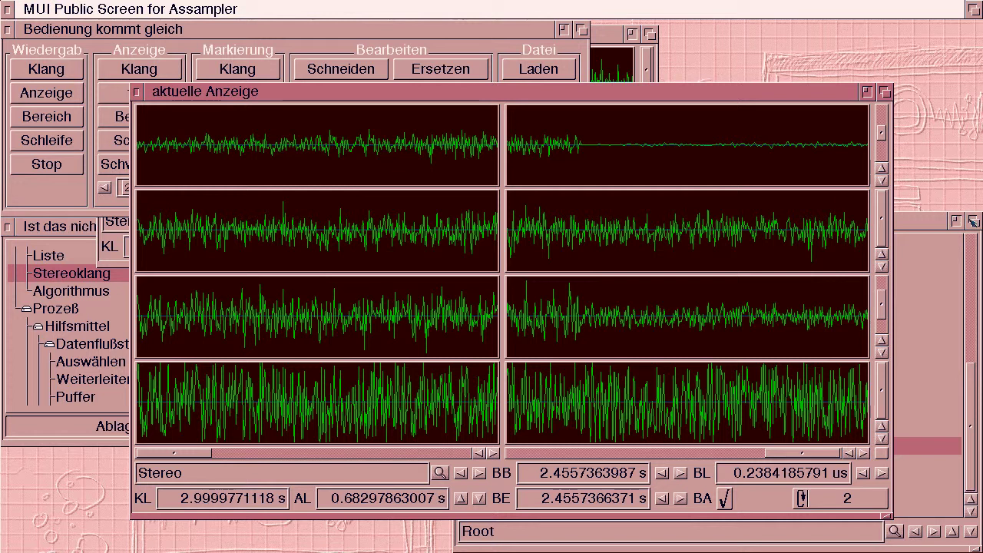
Return the sound list from Root to the contents of the User group.
click(974, 221)
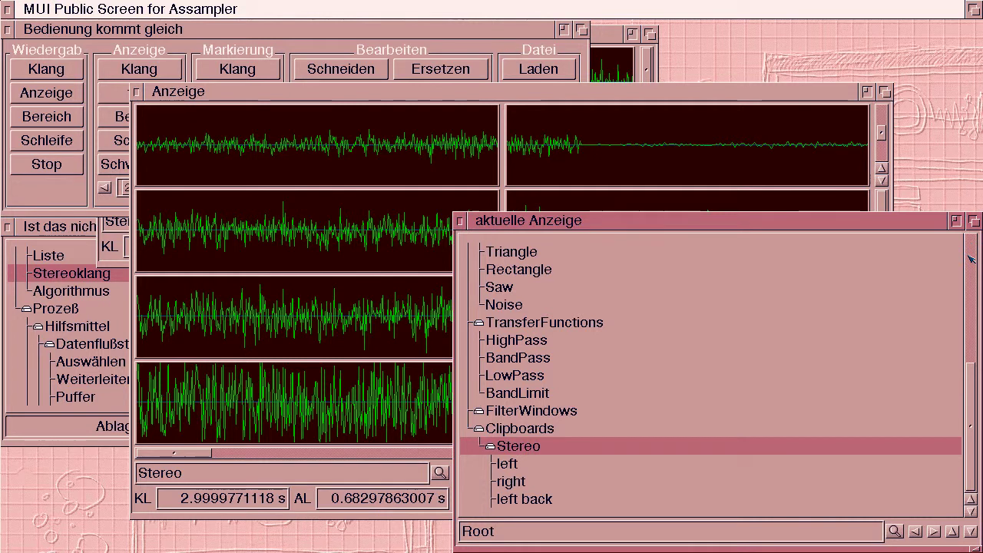
click(970, 261)
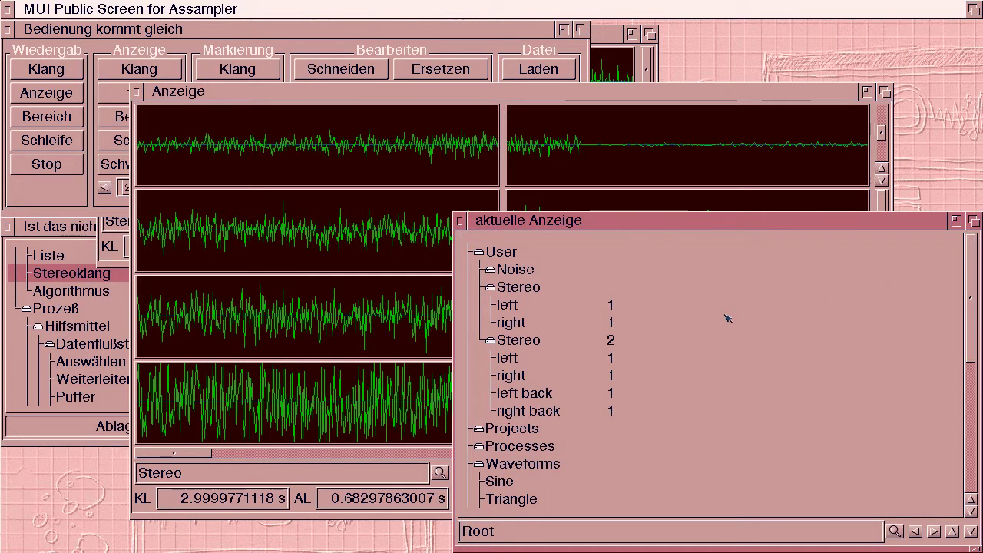
click(971, 533)
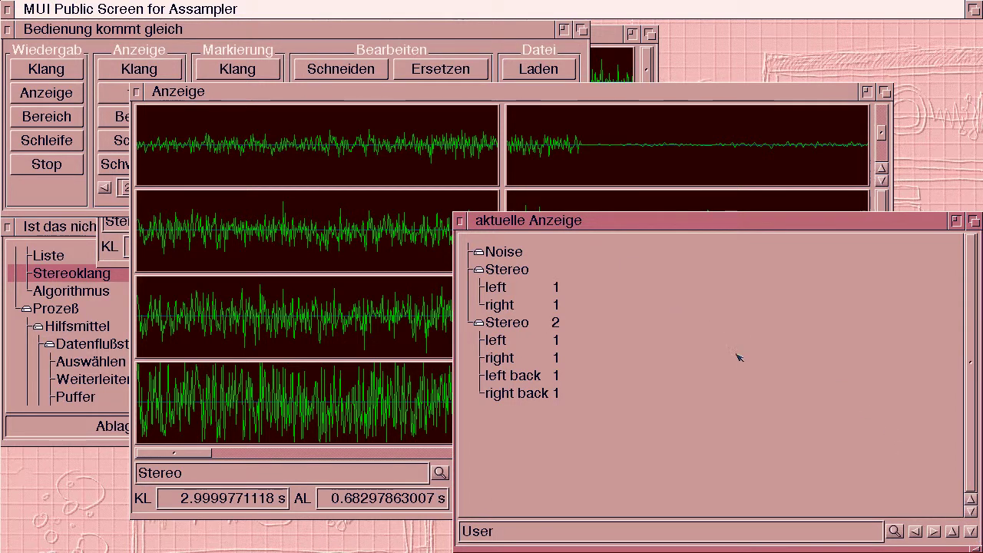
Choose the digitised sound class "im Speicher" and set its SampleFreq to the preset 44100 Hz.
click(78, 233)
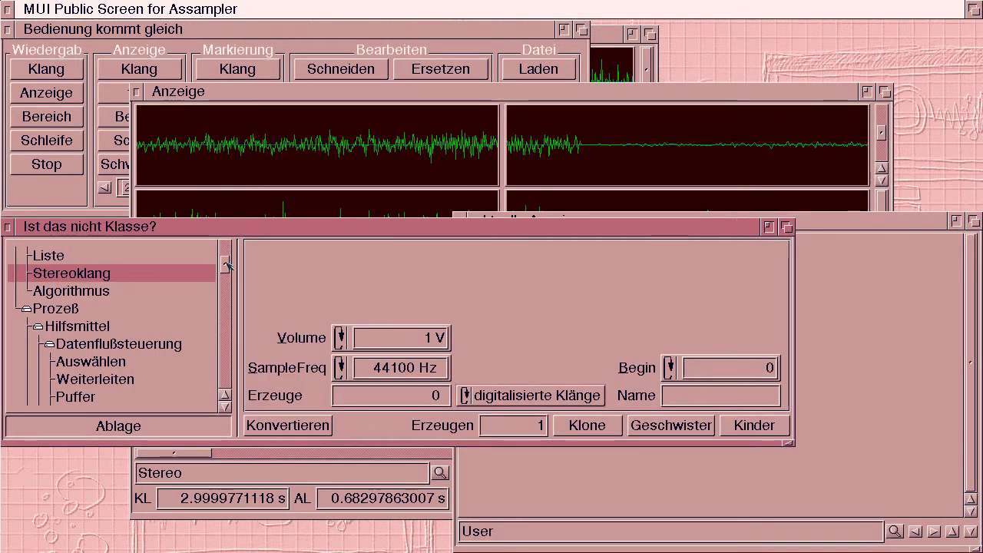
click(228, 251)
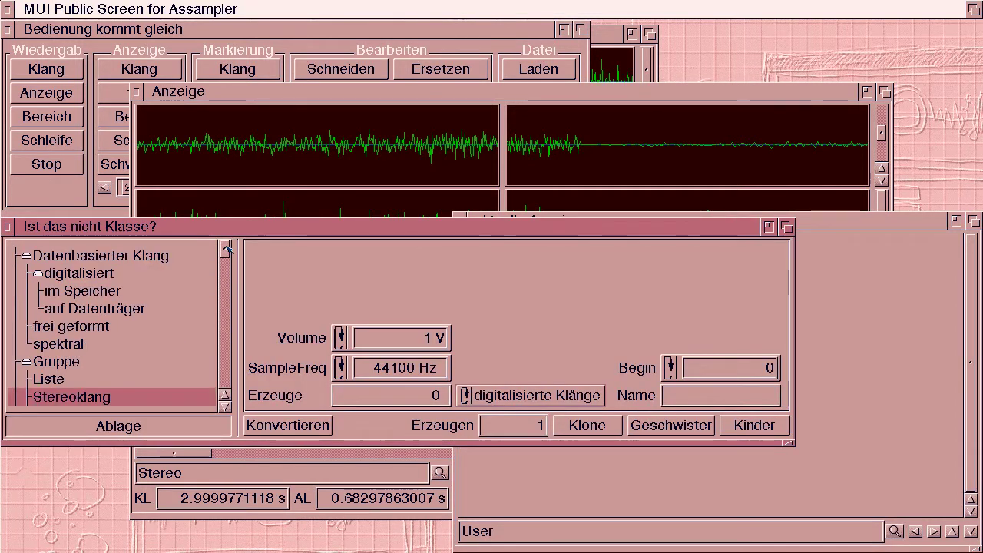
click(124, 293)
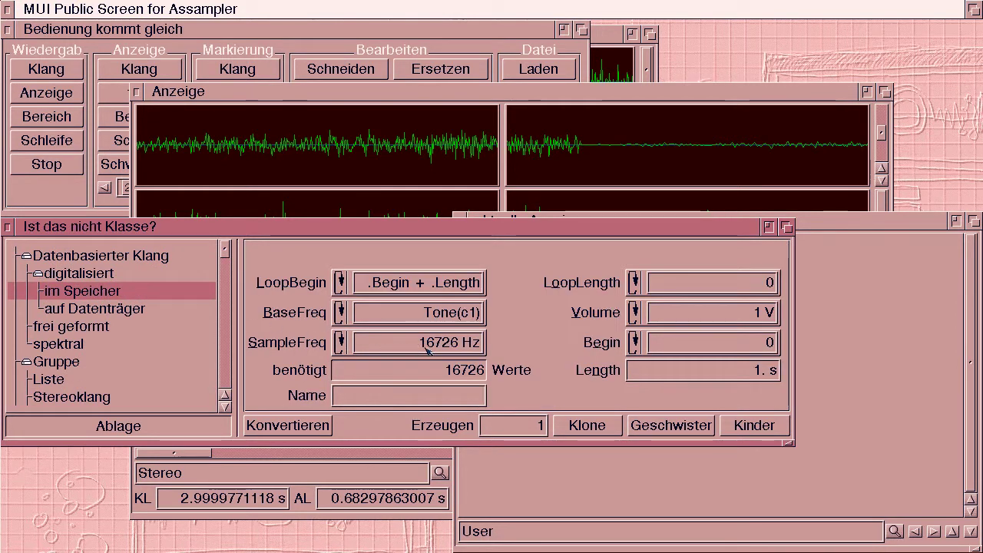
right_click(427, 346)
mouse_move(398, 285)
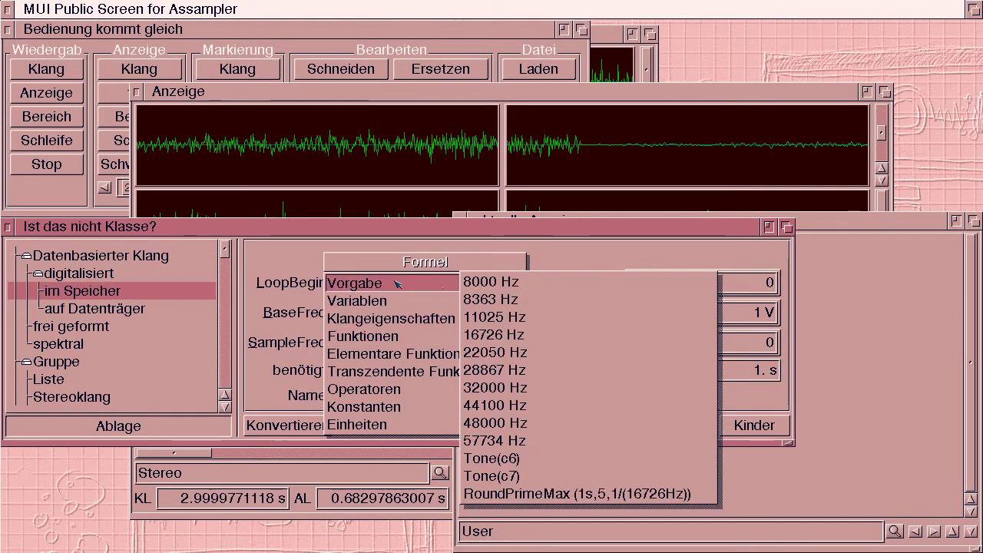
click(507, 406)
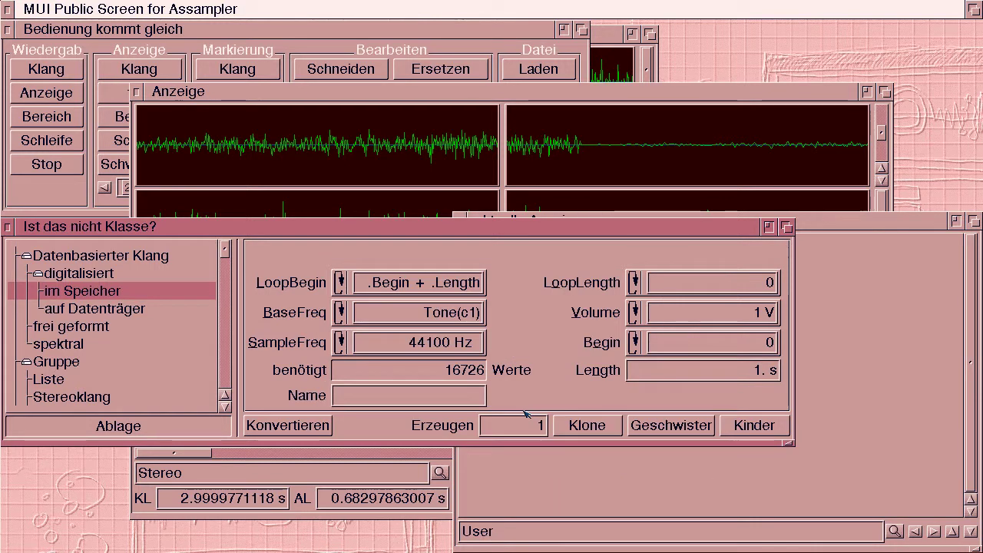
Set the length for the new in-memory sound to 5 s.
click(746, 372)
key(Delete)
key(Delete)
text(5)
key(Return)
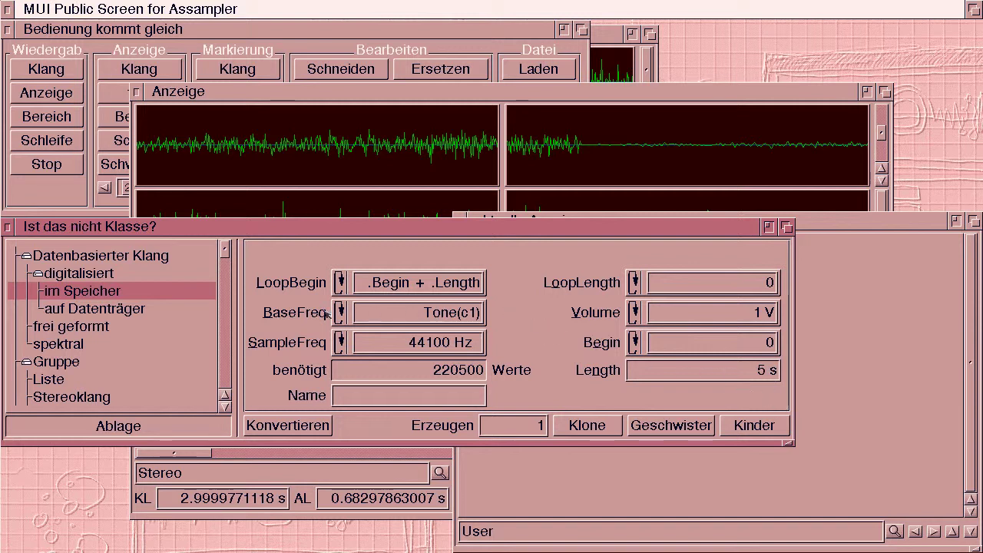
Create the in-memory sound in the User group and move it to the top, above Noise.
drag(164, 294, 912, 335)
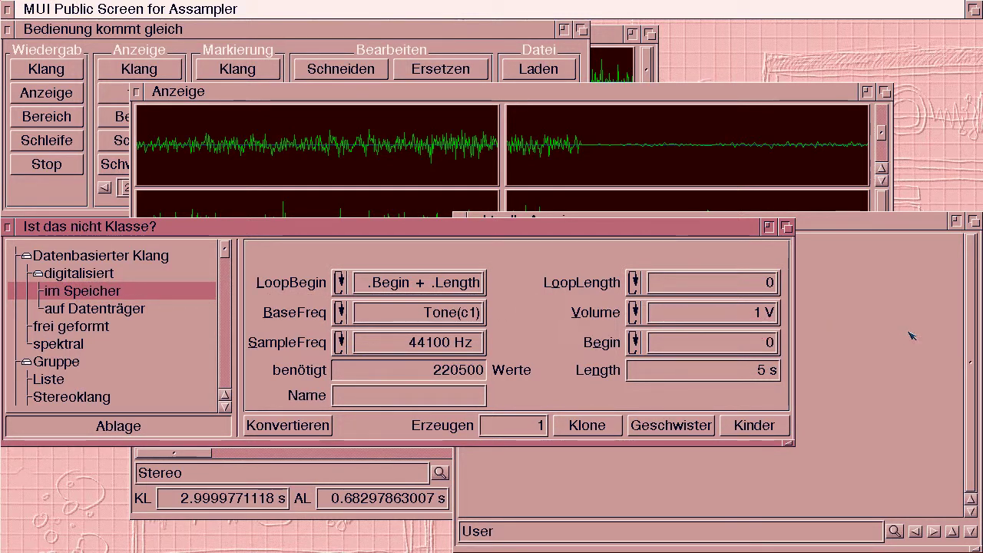
click(977, 222)
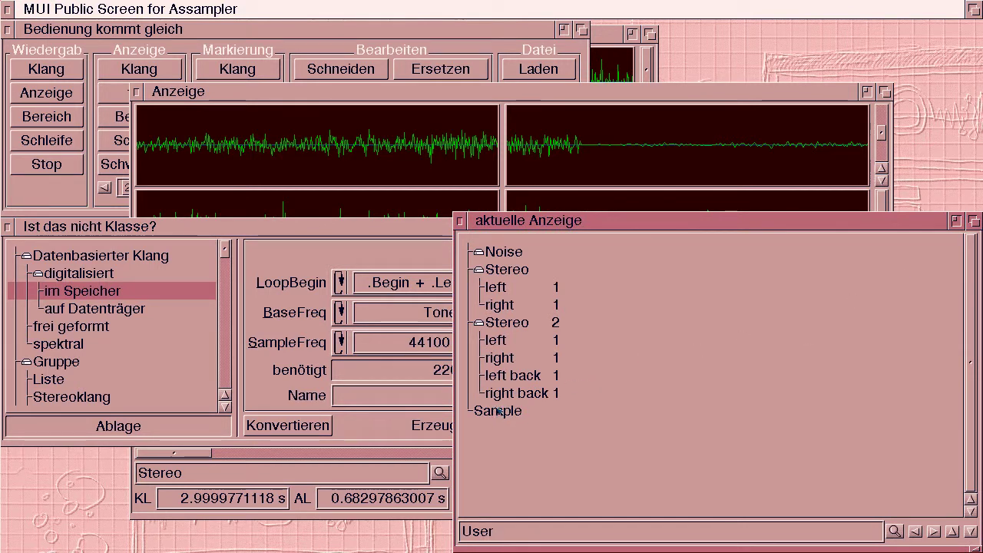
drag(498, 413, 567, 252)
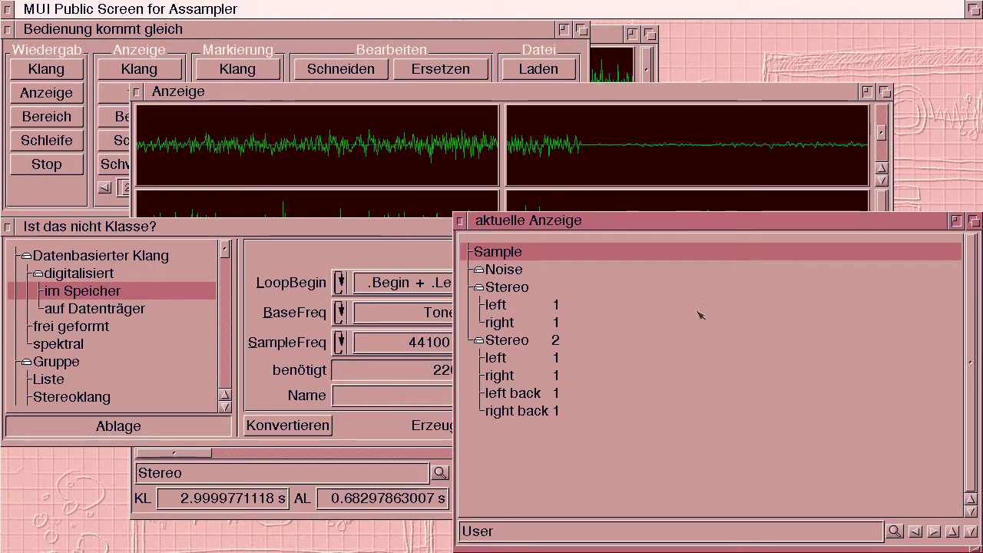
Close the two Stereo waveform displays and open the waveform display of Sample.
click(135, 91)
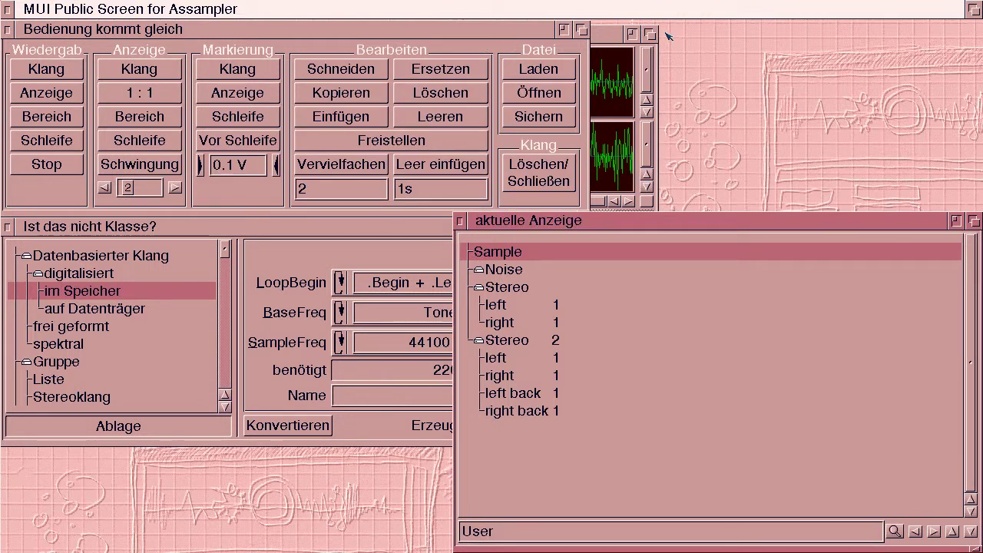
click(650, 34)
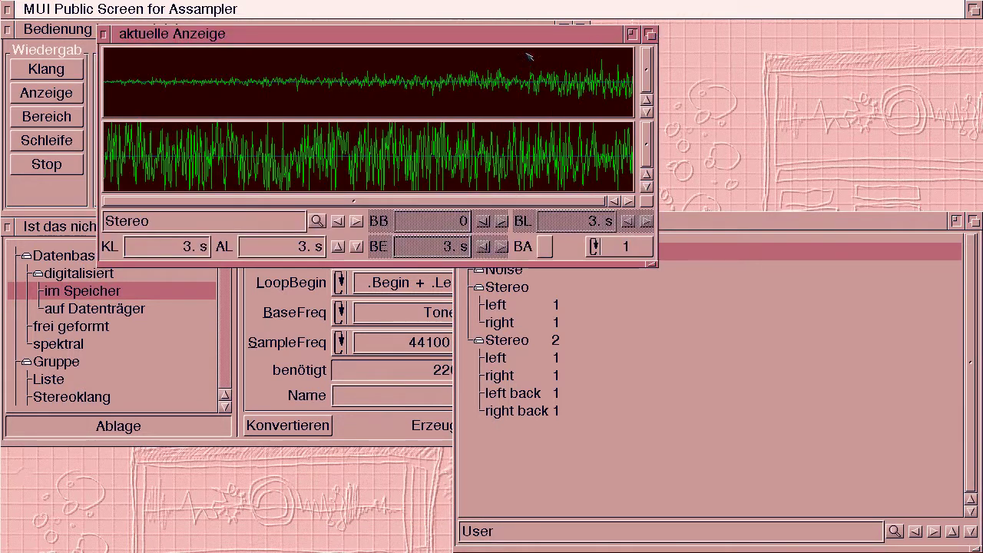
click(110, 34)
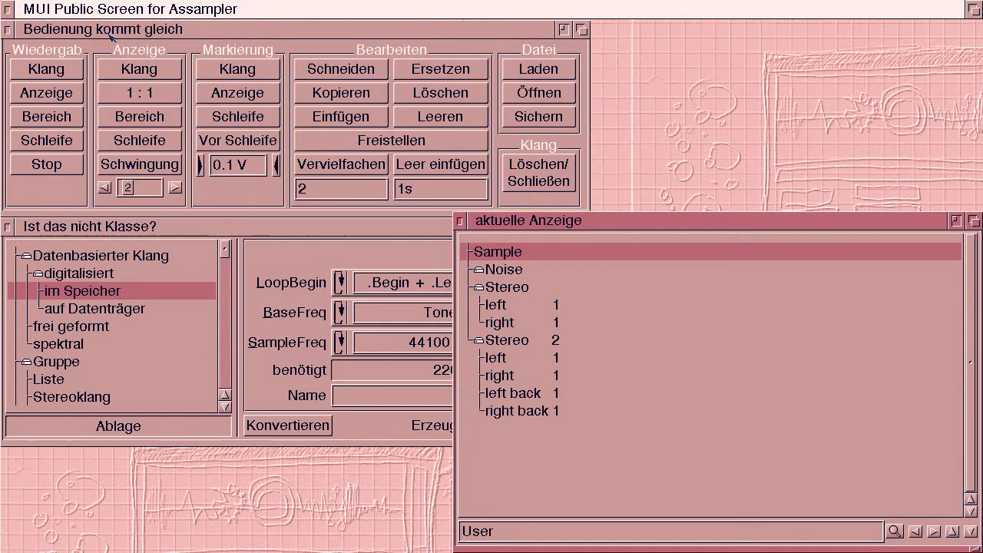
double_click(511, 256)
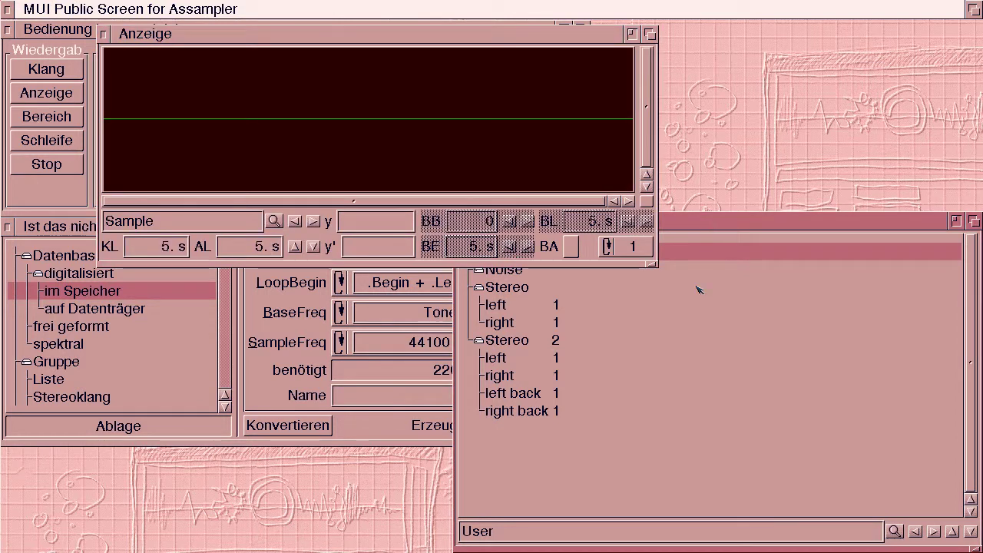
Start loading a sound into the User group and switch the file requester's directory to progdir:.
right_click(627, 431)
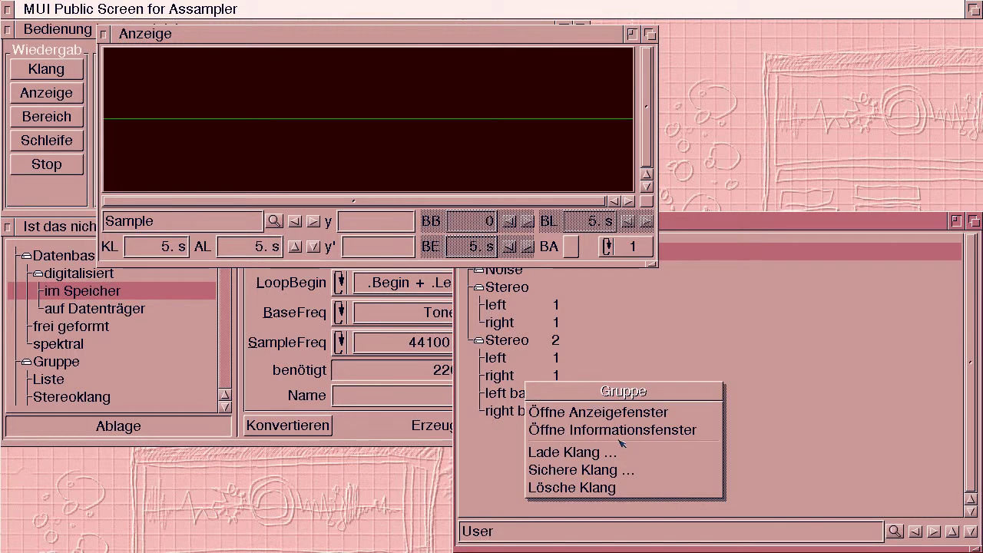
click(617, 453)
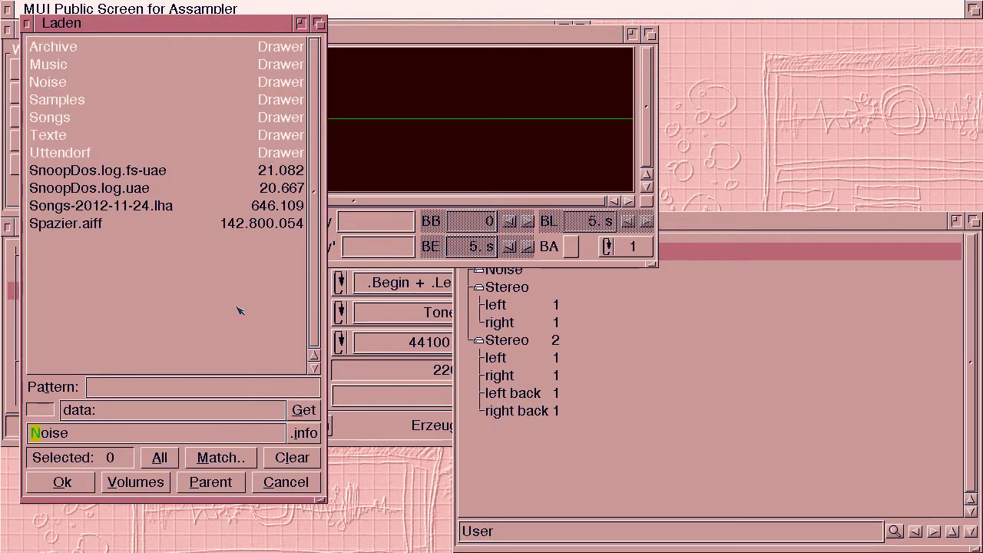
text(progdir:)
key(Delete)
key(Delete)
key(Return)
Browse from the program directory through examples/Producer to the melodic sounds directory.
key(Down)
key(Down)
key(Return)
key(Down)
key(Down)
key(Down)
key(Return)
key(Down)
key(Down)
key(Down)
key(Down)
key(Return)
Load the example sound Cosmic from the melodic sounds subfolders into the User group.
key(Down)
key(Down)
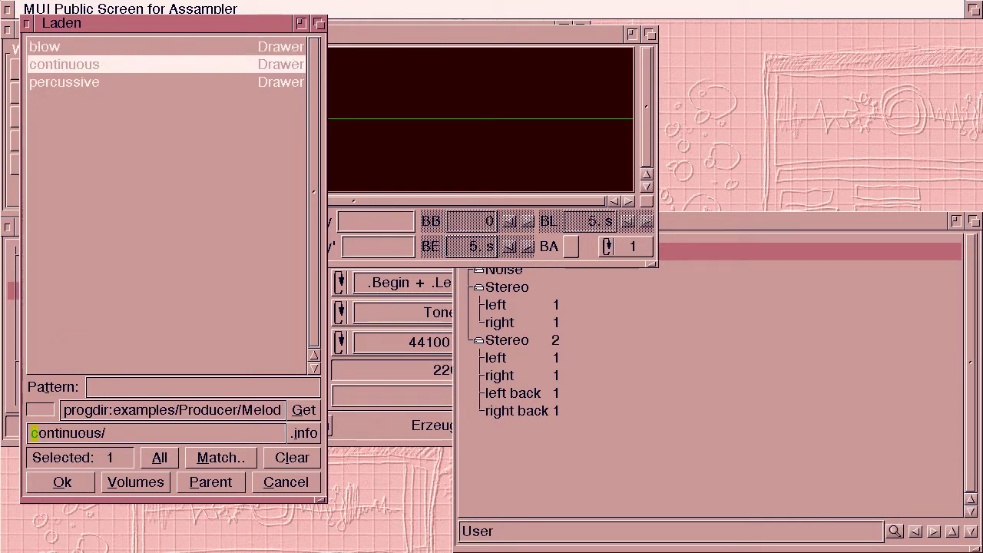
key(Down)
key(Return)
key(Down)
key(Down)
key(Down)
key(Down)
key(Down)
key(Return)
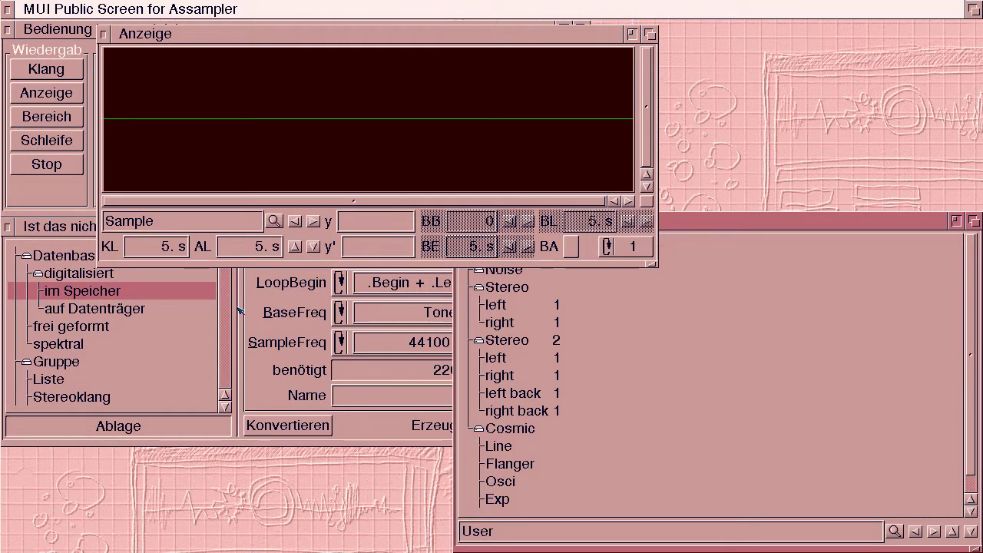
Open the information window of the Cosmic algorithm and move it clear of the Sample waveform display.
right_click(504, 435)
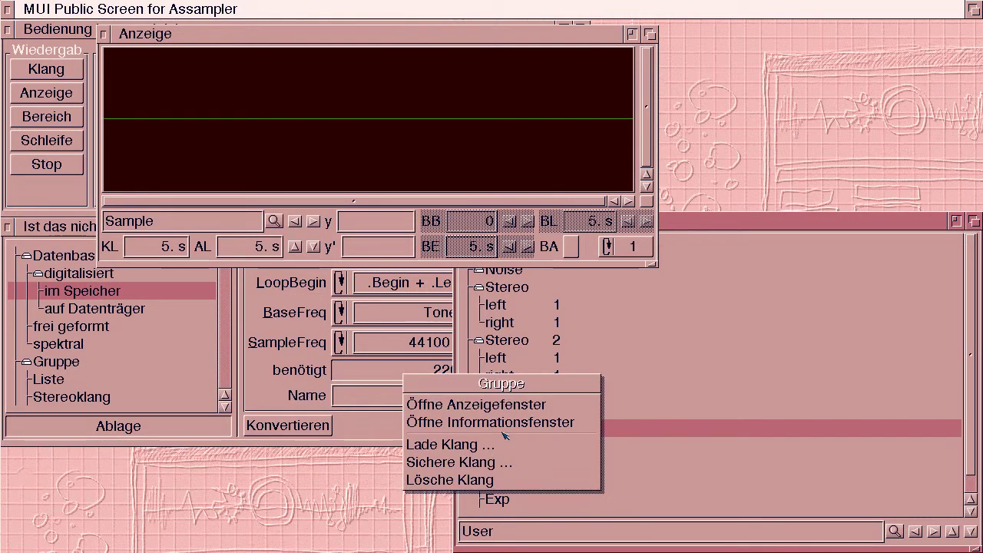
click(500, 423)
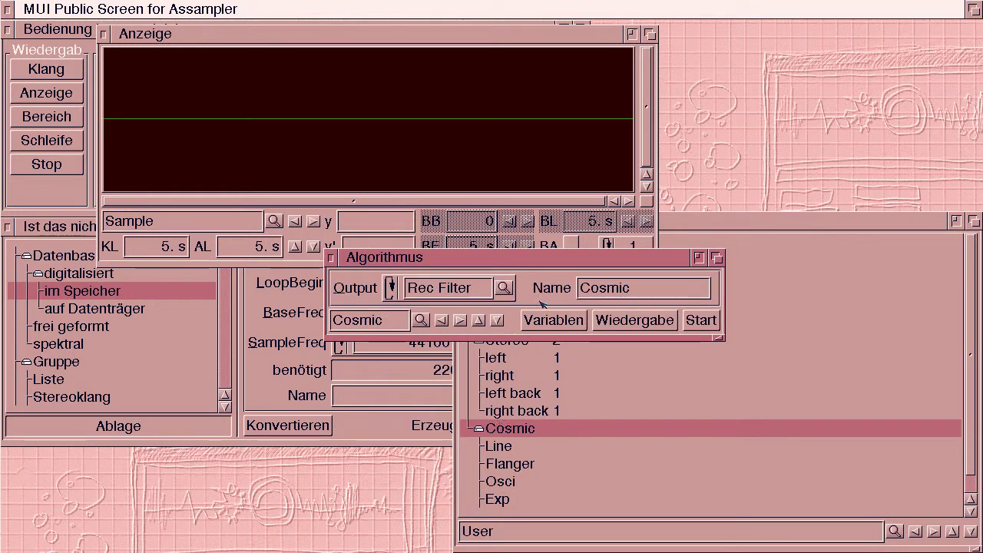
drag(542, 266, 415, 405)
Make the Sample waveform display the current one and run the Cosmic algorithm to fill it.
click(436, 40)
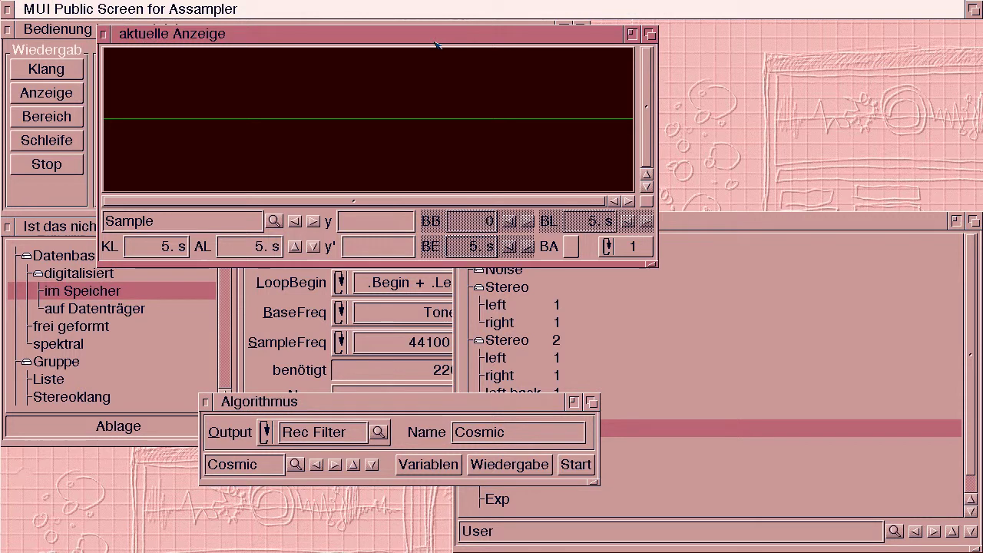
click(576, 466)
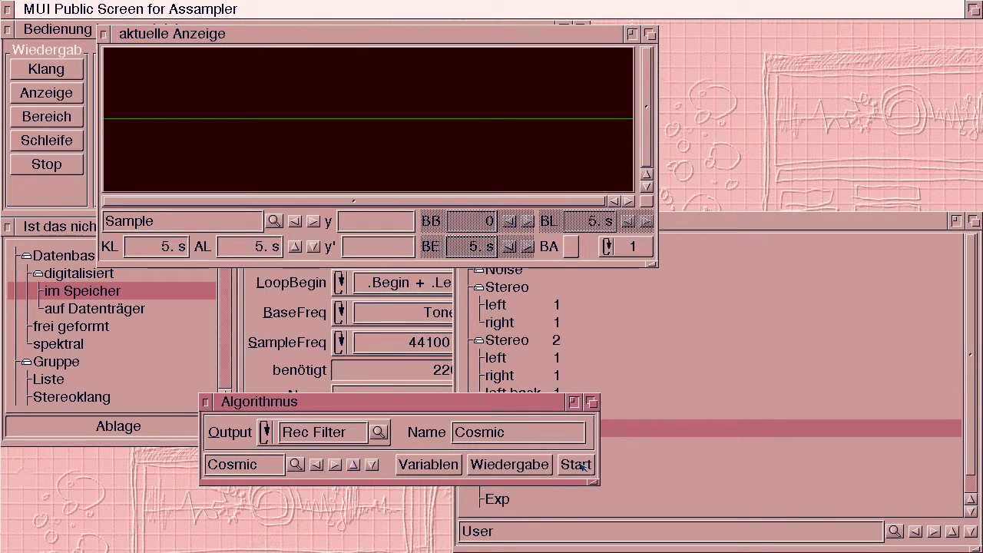
click(521, 208)
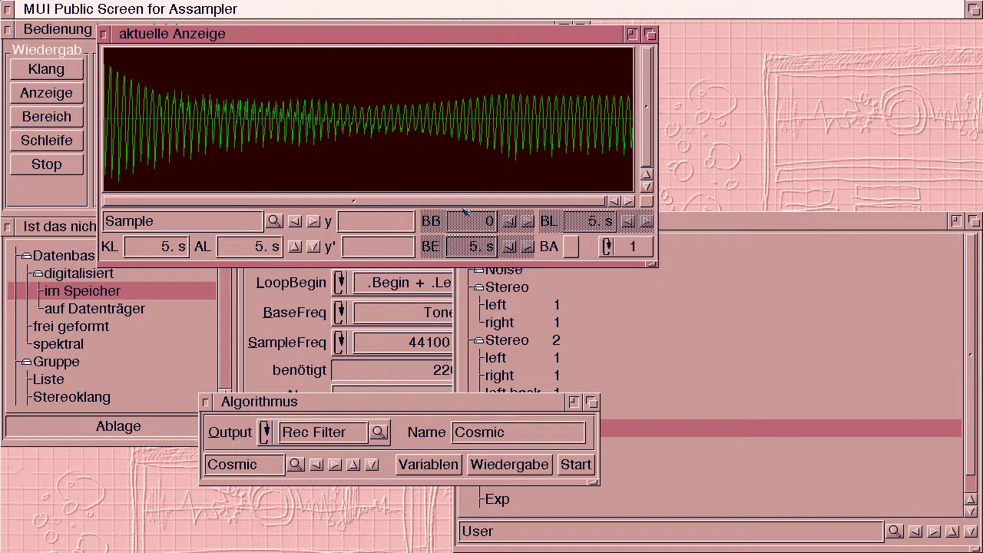
Zoom the Sample waveform to its initial section of about 161 ms, clear the range selection and examine the following cycles.
drag(178, 167, 105, 167)
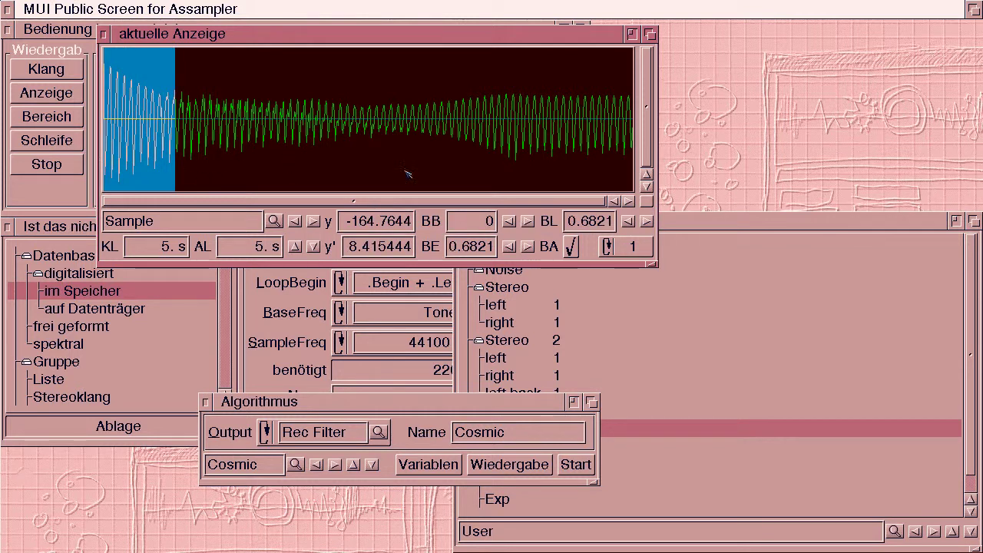
click(440, 197)
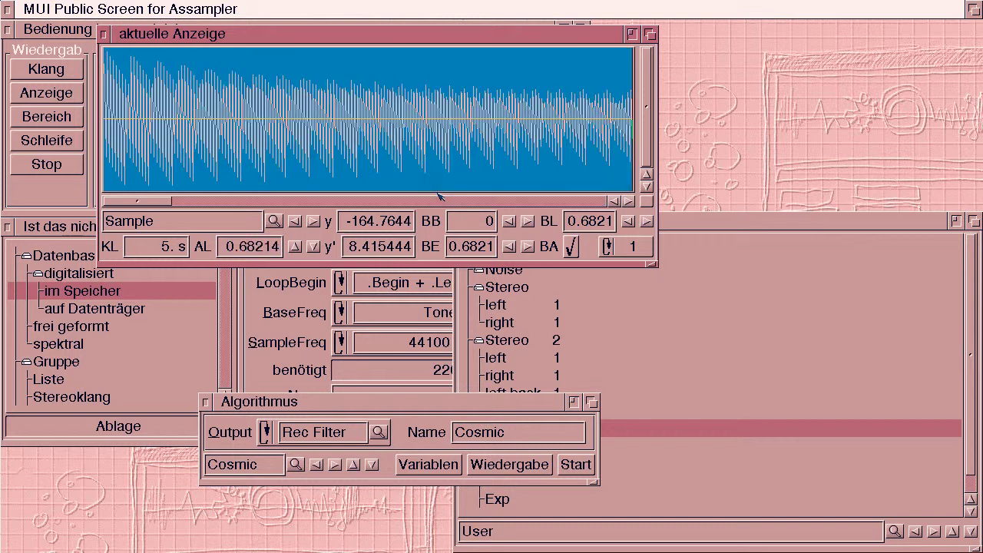
drag(229, 162, 77, 160)
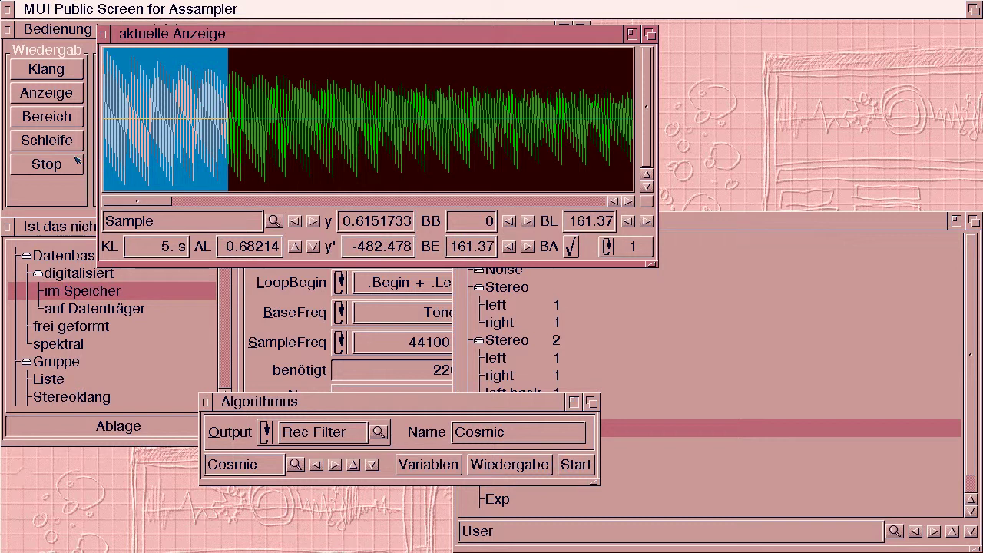
click(570, 246)
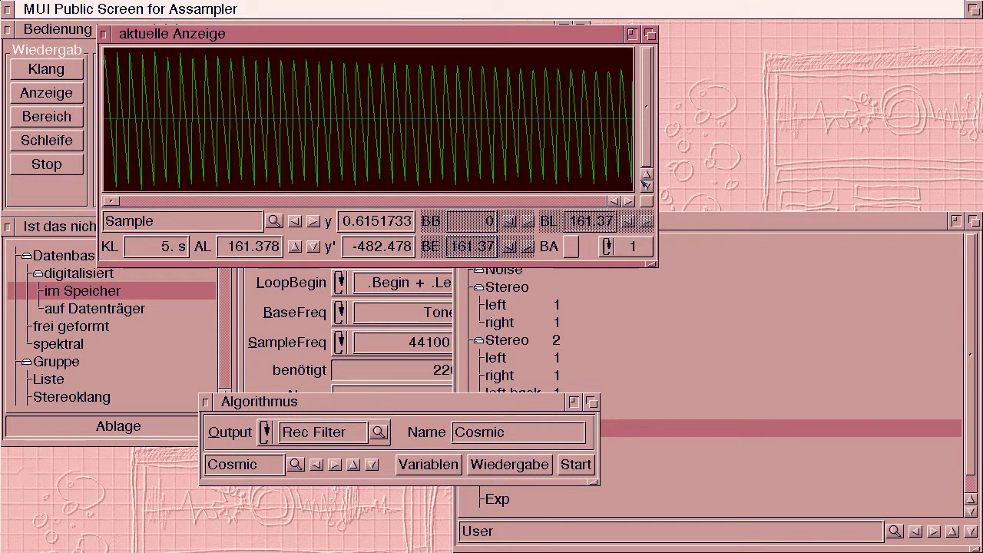
click(630, 201)
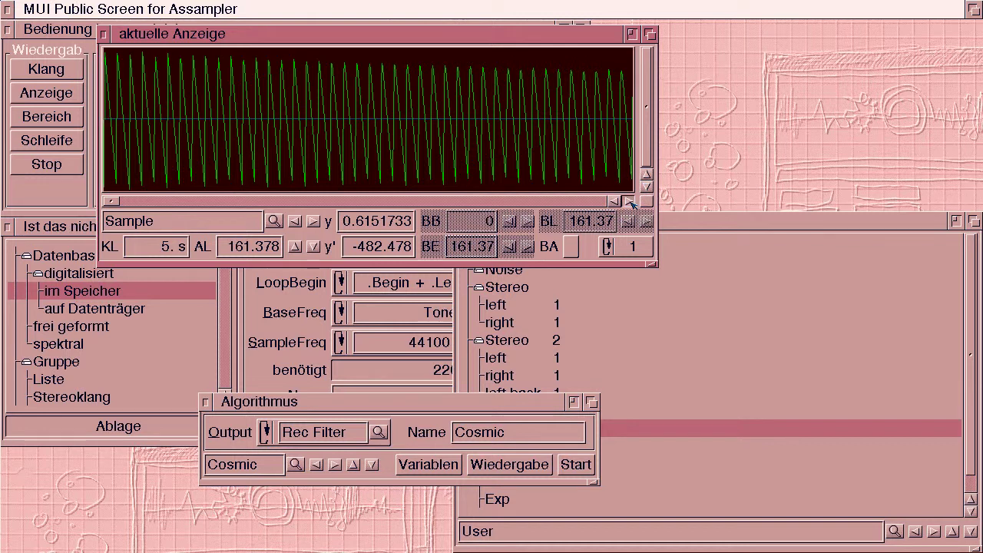
click(630, 201)
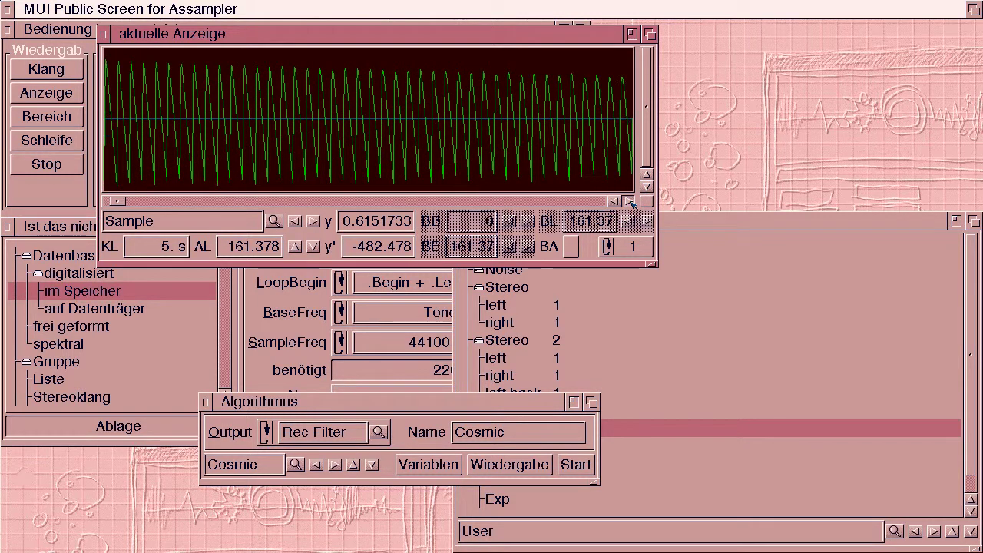
click(630, 201)
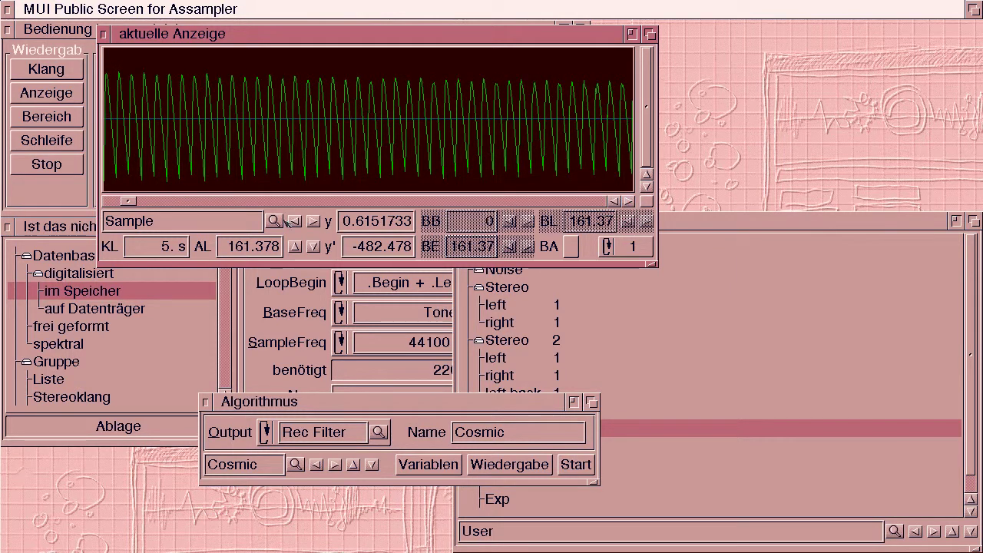
Open the information window of Sample, set its BaseFreq to Tone(c0) and move the window below the waveform.
right_click(233, 226)
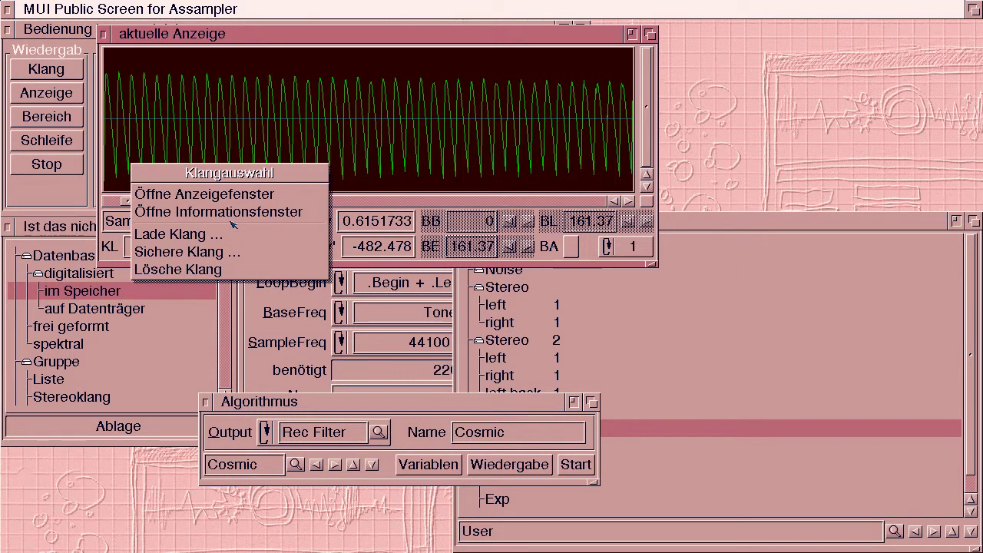
click(232, 214)
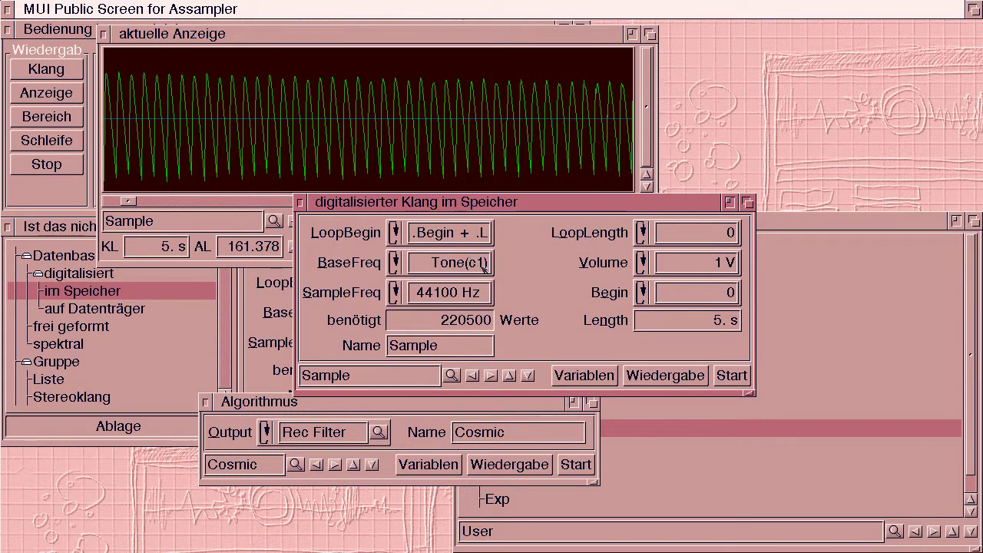
key(BackSpace)
text(0)
drag(606, 201, 621, 264)
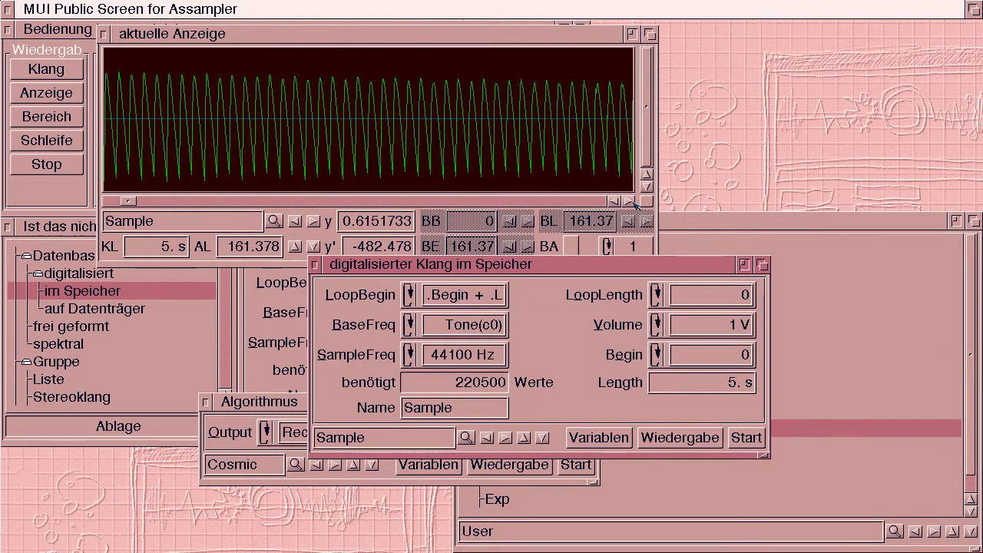
Set Sample's BaseFreq to Tone(C0) for the next stretch of the waveform.
click(630, 201)
drag(630, 201, 630, 201)
click(495, 326)
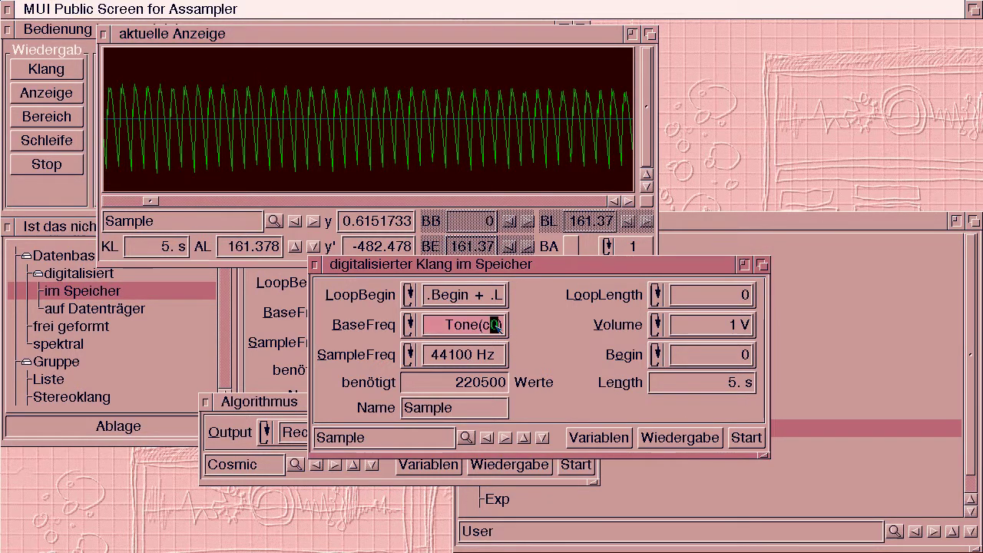
key(Return)
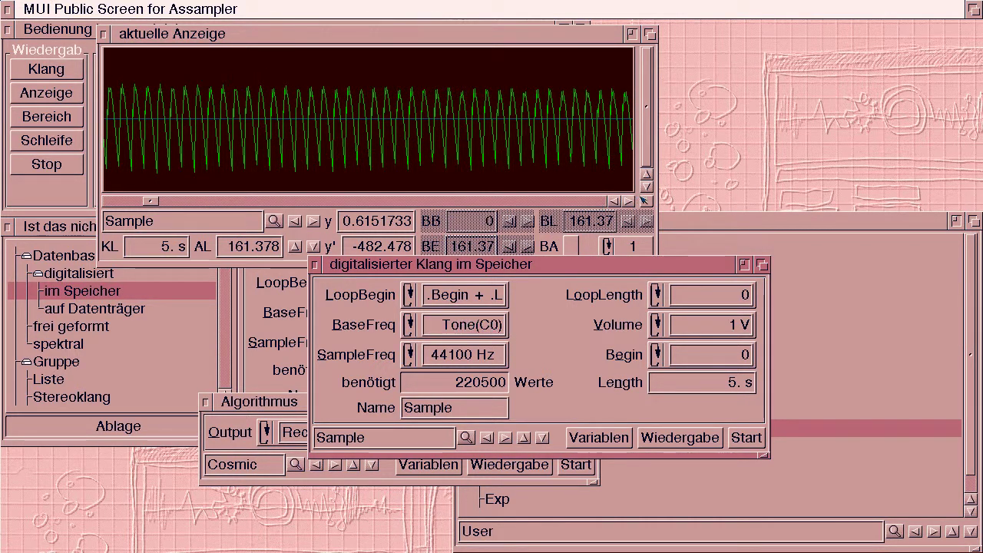
Set Sample's BaseFreq to Tone(C1) and inspect the waveform through to its end.
drag(630, 202, 630, 201)
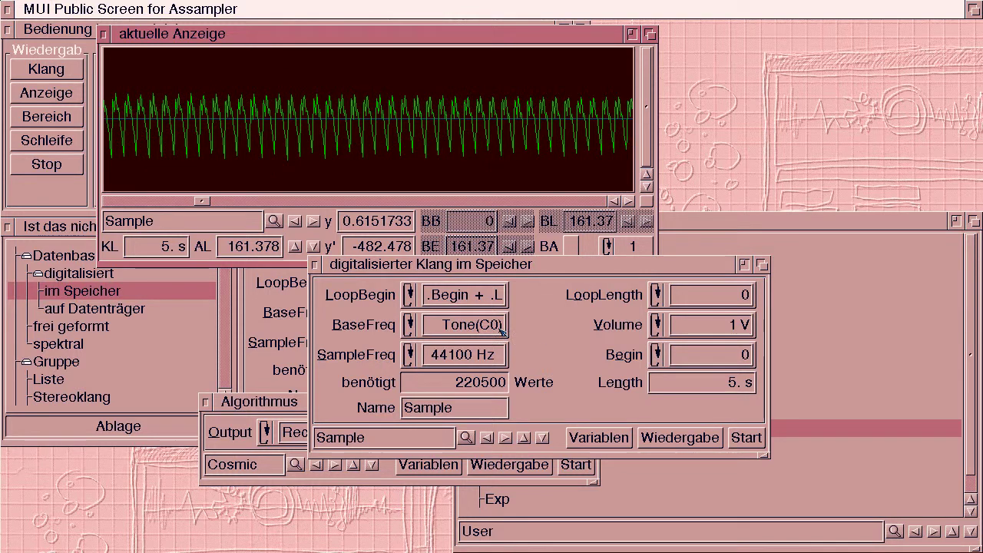
click(500, 325)
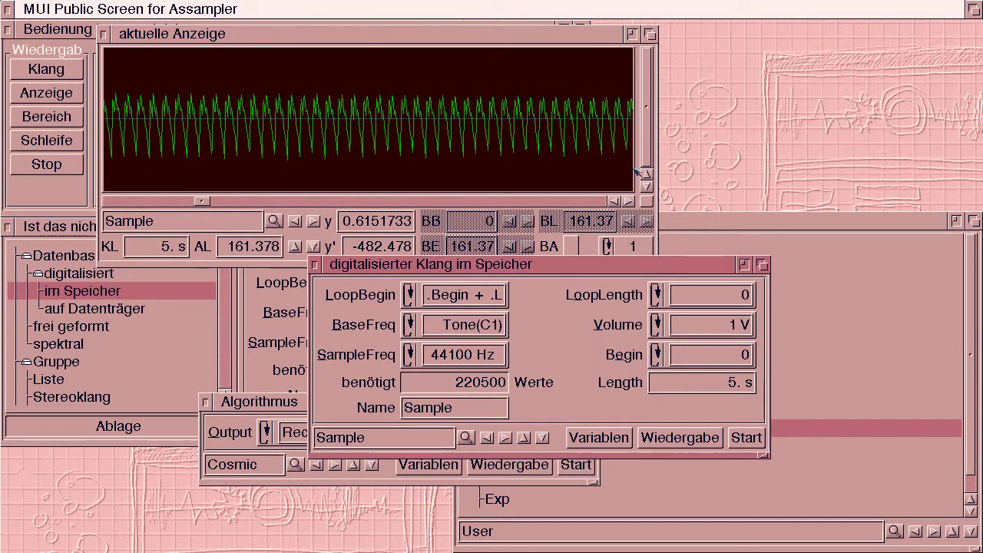
drag(630, 201, 630, 201)
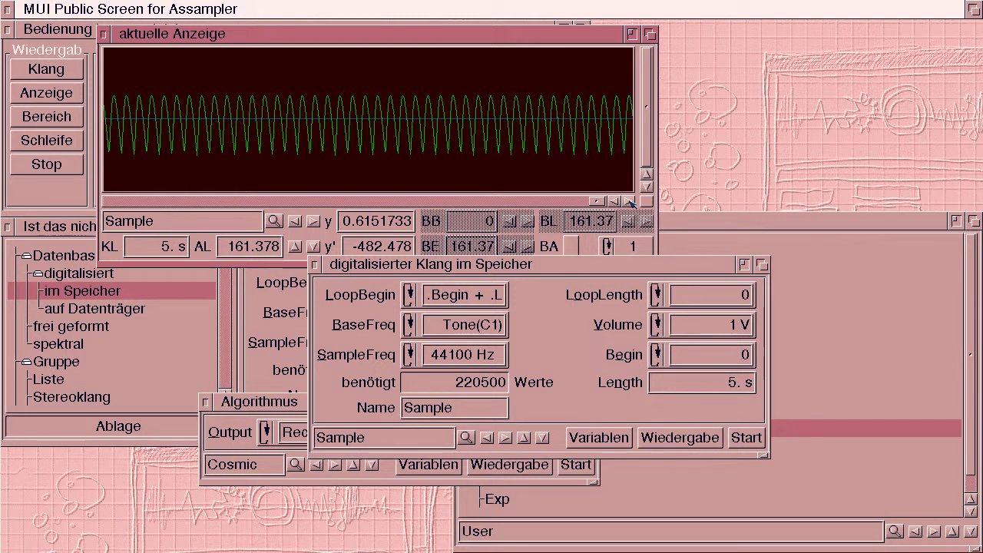